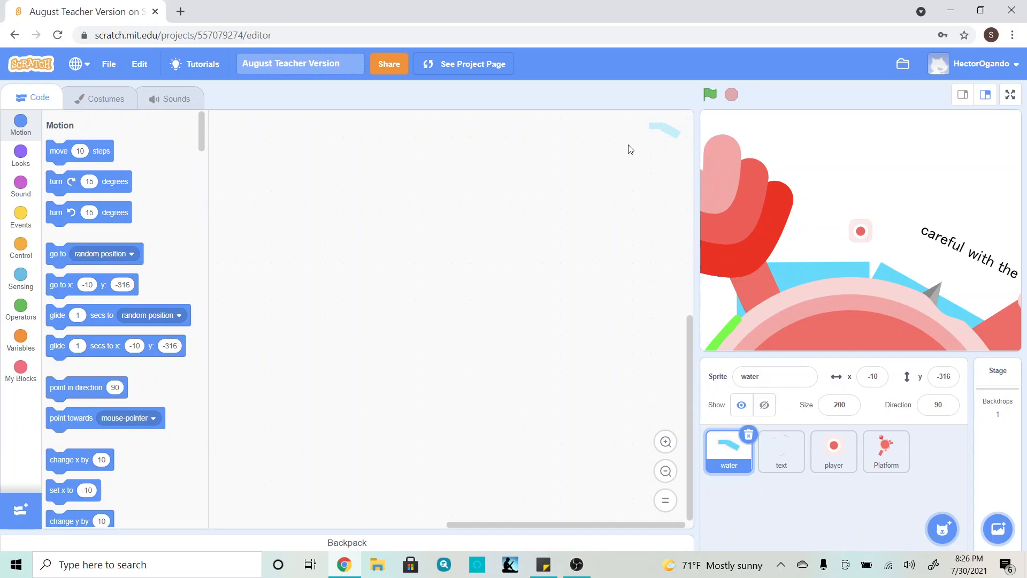
Look through the Platform sprite's five level costumes, from Pink to Orange2 and back, examining how each ring is designed.
{"action": "left_click", "coordinate": [884, 456]}
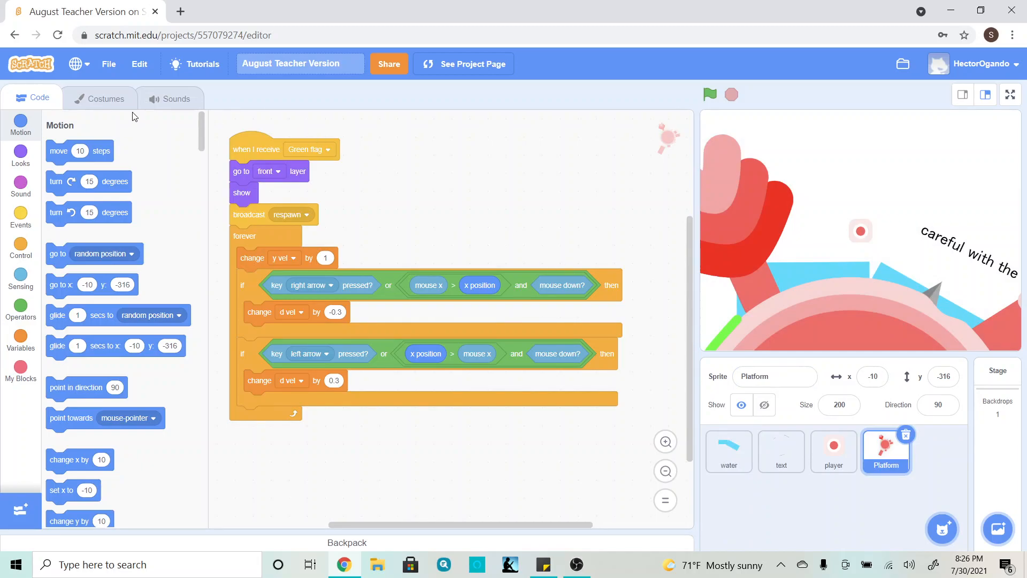
{"action": "left_click", "coordinate": [106, 103]}
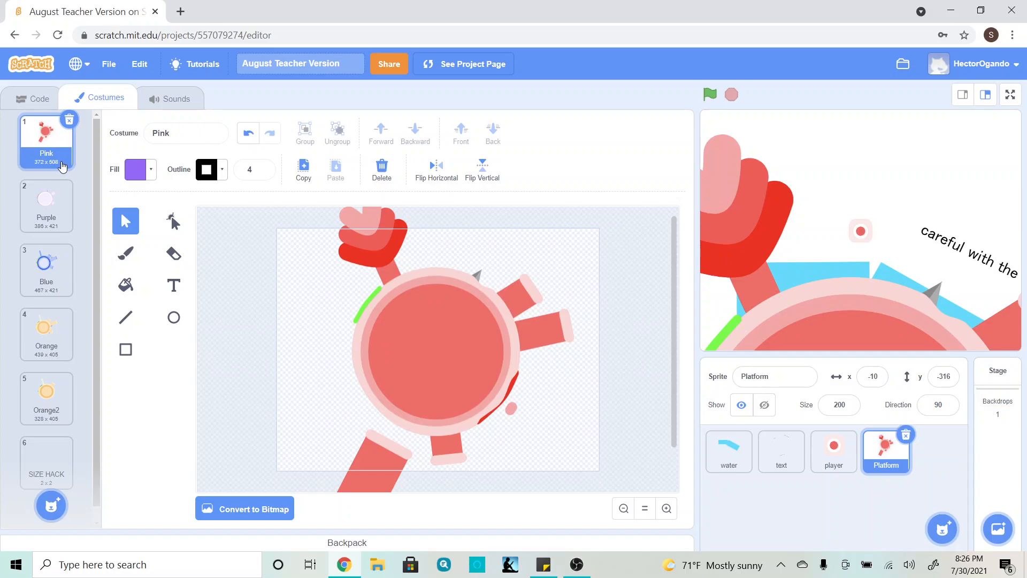
{"action": "left_click", "coordinate": [43, 208]}
{"action": "left_click", "coordinate": [41, 270]}
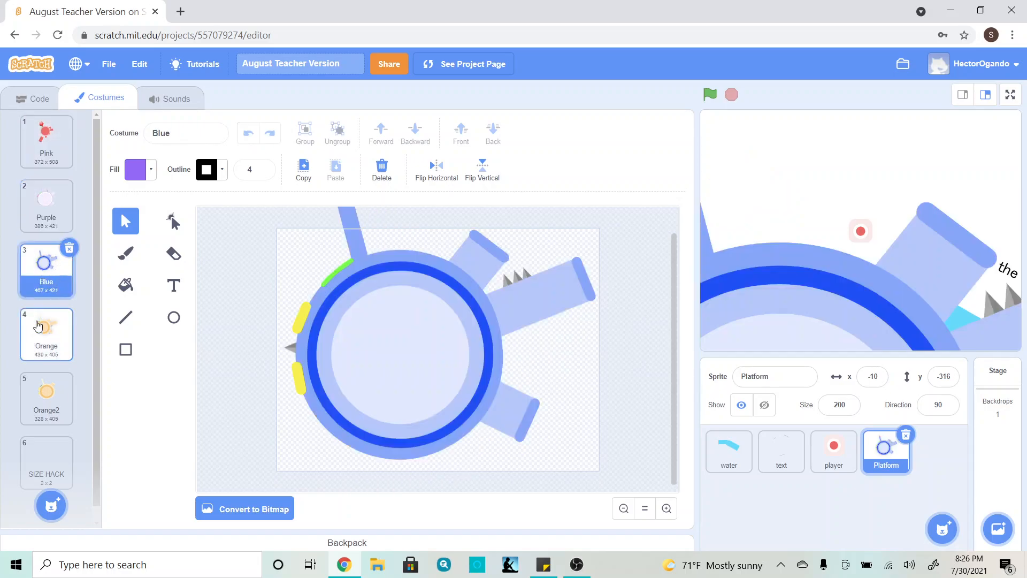
{"action": "left_click", "coordinate": [38, 354]}
{"action": "left_click", "coordinate": [40, 397]}
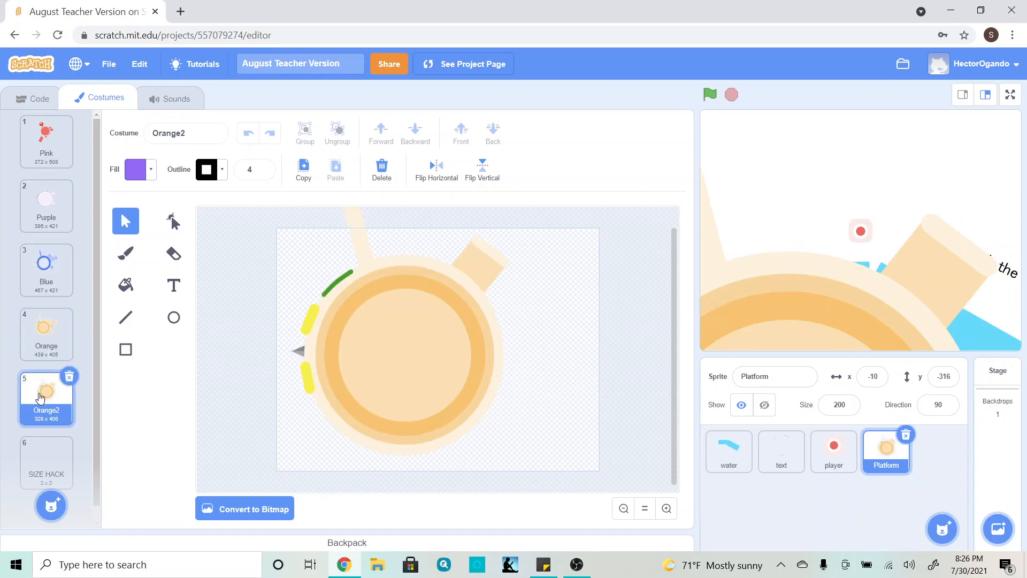
{"action": "left_click", "coordinate": [42, 345]}
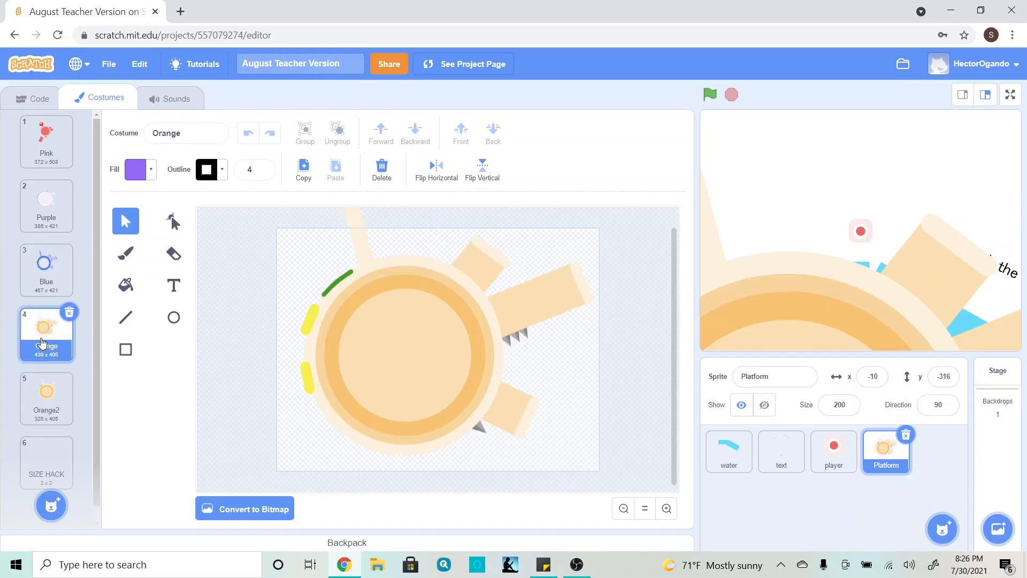
{"action": "left_click", "coordinate": [40, 289]}
{"action": "left_click", "coordinate": [44, 222]}
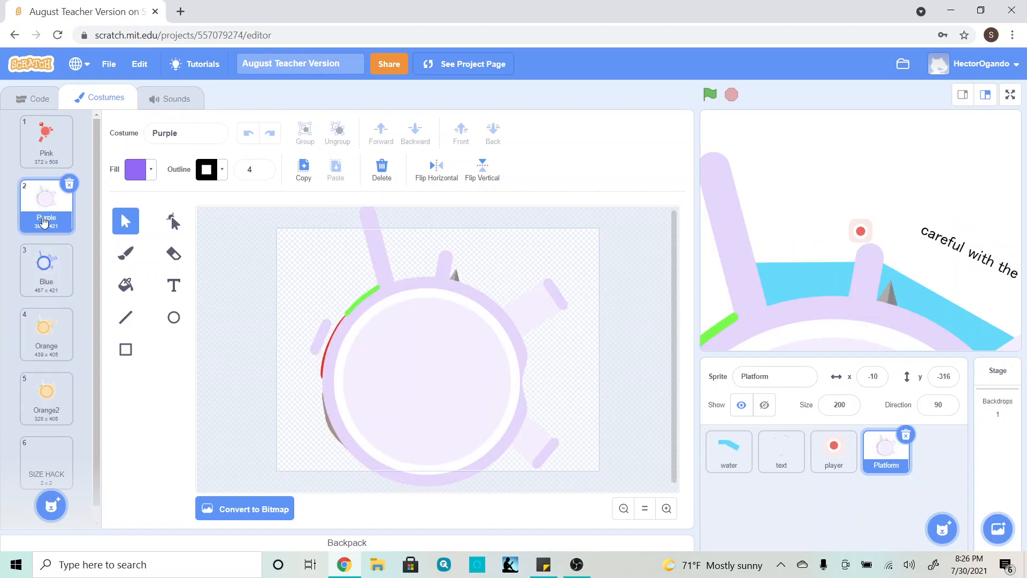
{"action": "left_click", "coordinate": [44, 155]}
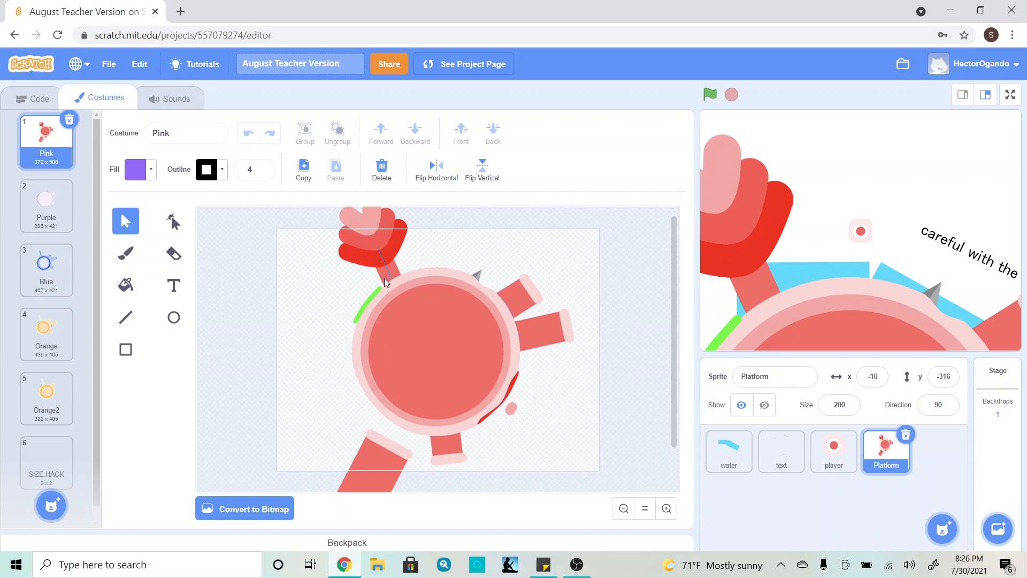
Compare the Purple, Blue and Orange costumes, examining the wall that separates the start from the end of each level.
{"action": "left_click", "coordinate": [46, 206]}
{"action": "left_click", "coordinate": [45, 268]}
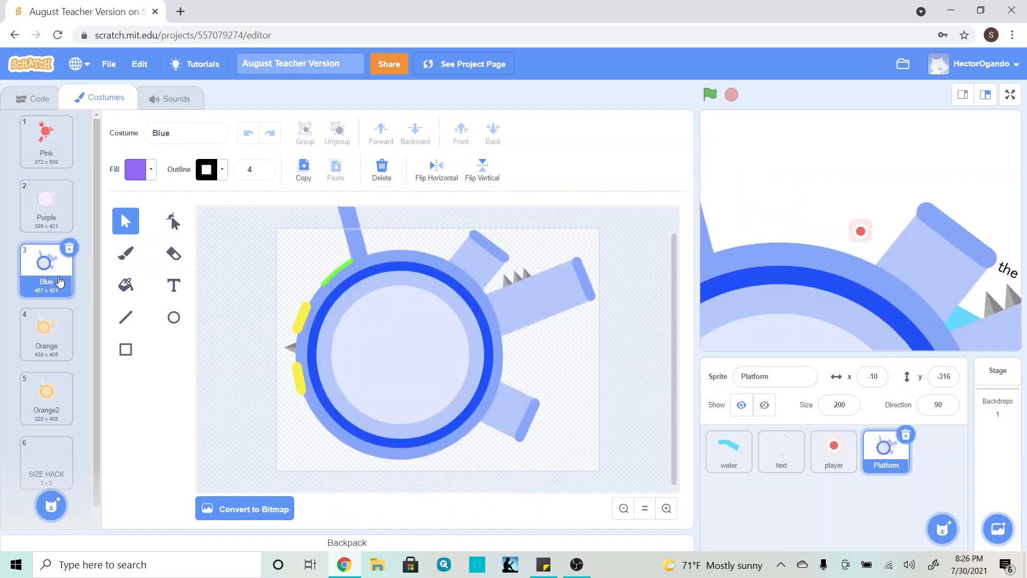
{"action": "left_click", "coordinate": [51, 344]}
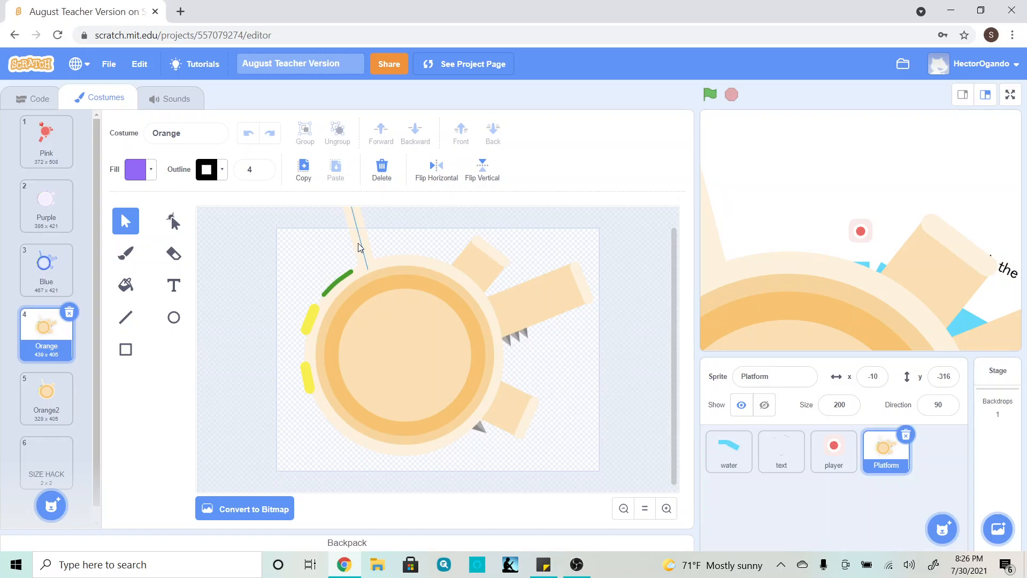
In the Pink costume, duplicate the grey spike and move the copy to the circle's left edge.
{"action": "left_click", "coordinate": [48, 140]}
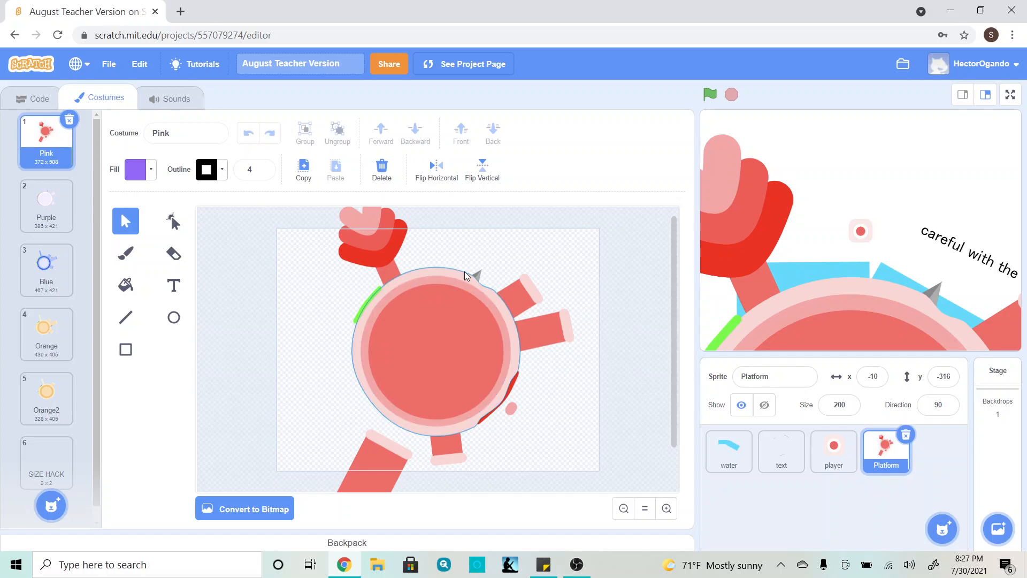
{"action": "left_click", "coordinate": [667, 508]}
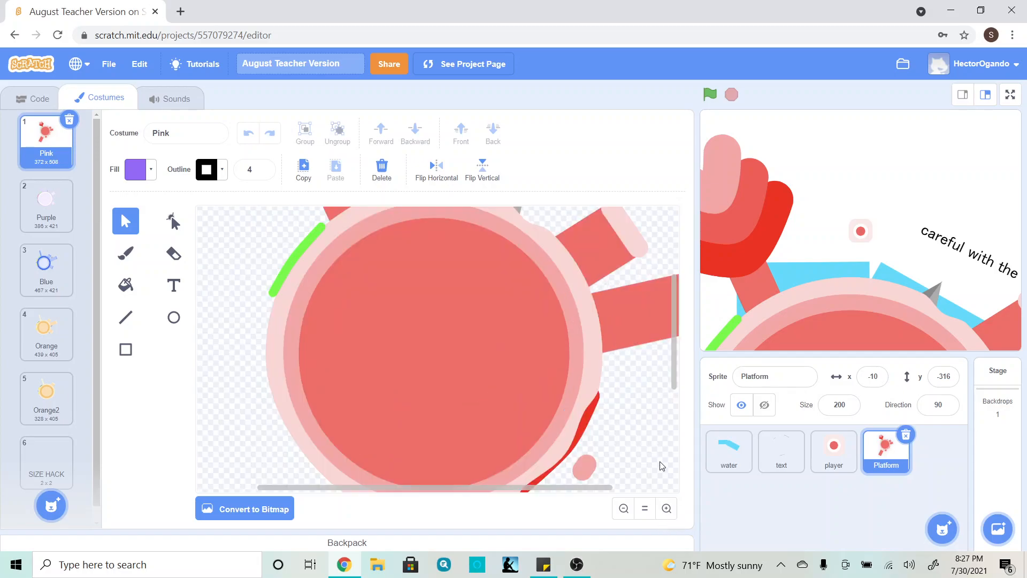
{"action": "scroll", "coordinate": [636, 377], "scroll_direction": "up", "scroll_amount": 4}
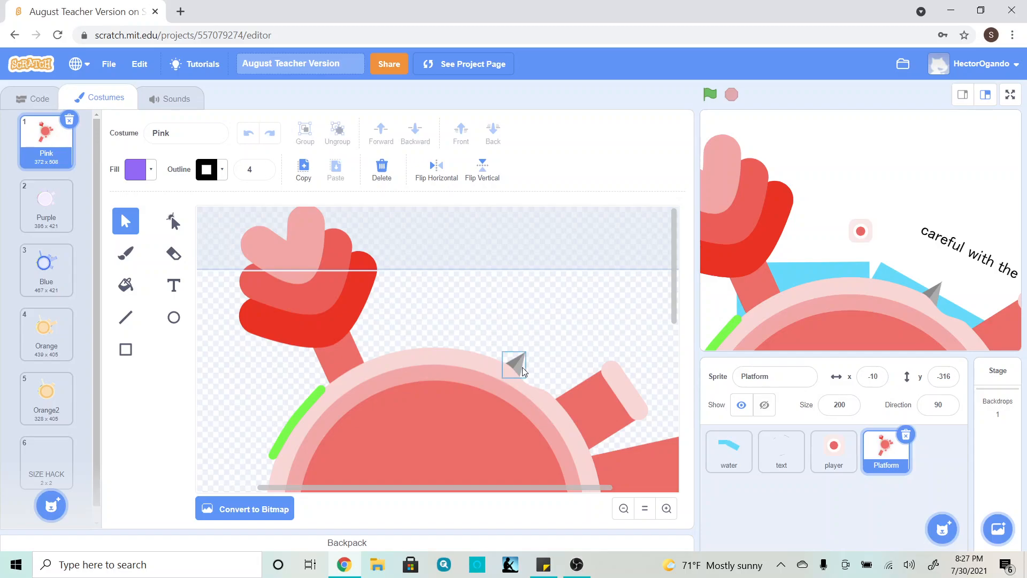
{"action": "left_click", "coordinate": [521, 367]}
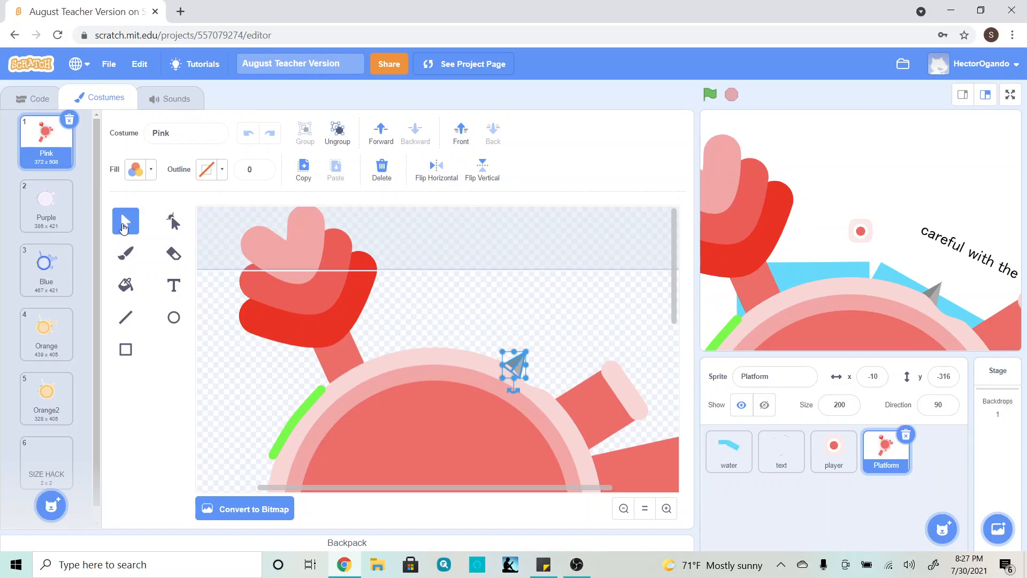
{"action": "left_click", "coordinate": [301, 177]}
{"action": "left_click", "coordinate": [348, 176]}
{"action": "scroll", "coordinate": [481, 305], "scroll_direction": "down", "scroll_amount": 3}
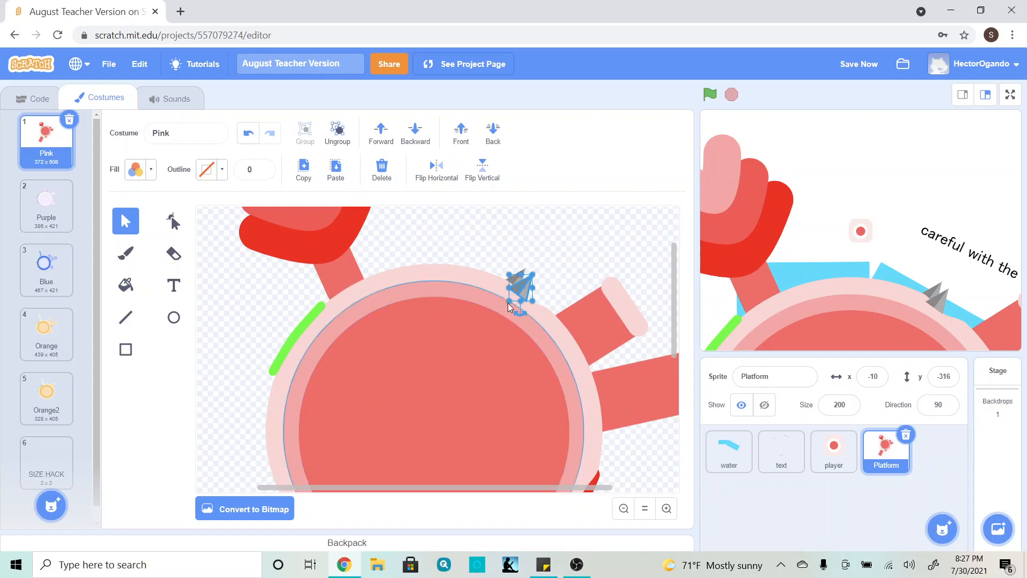
{"action": "left_click_drag", "start_coordinate": [519, 212], "coordinate": [260, 347]}
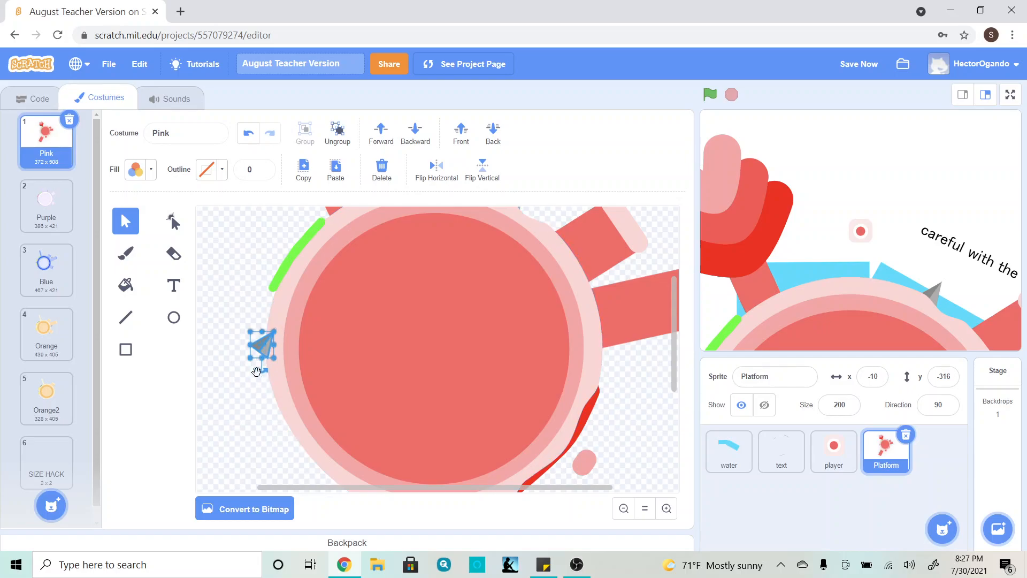
Rotate the copied spike to point outward from the circle's left edge and send it behind all other shapes.
{"action": "left_click_drag", "start_coordinate": [262, 370], "coordinate": [297, 320]}
{"action": "left_click", "coordinate": [234, 373]}
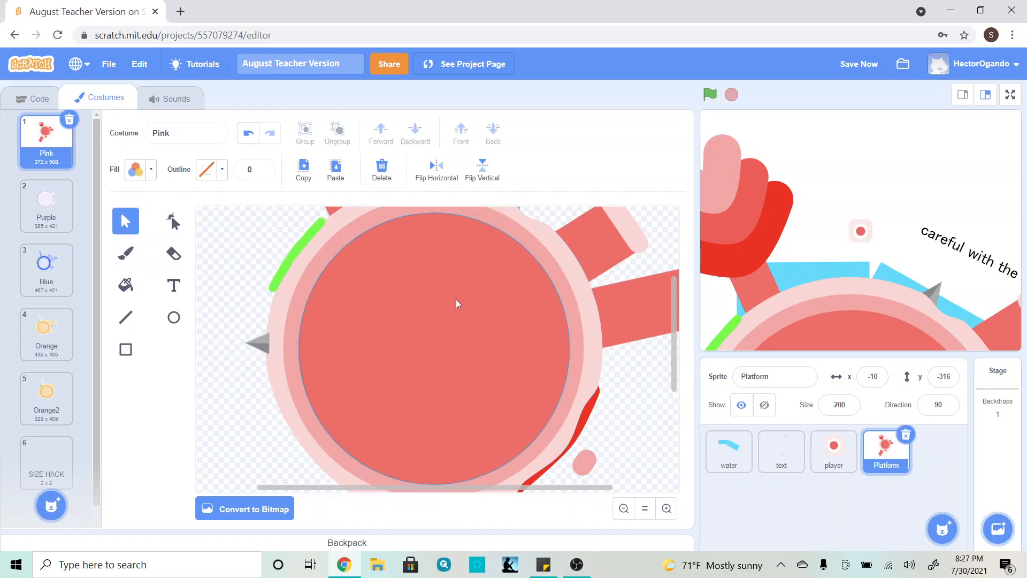
{"action": "scroll", "coordinate": [455, 300], "scroll_direction": "up", "scroll_amount": 3}
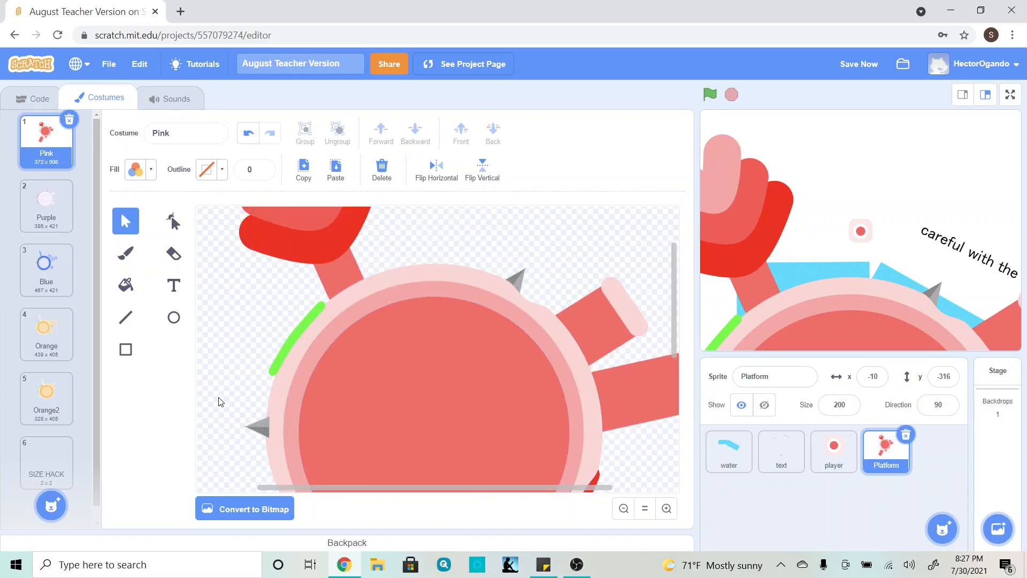
{"action": "left_click", "coordinate": [262, 428]}
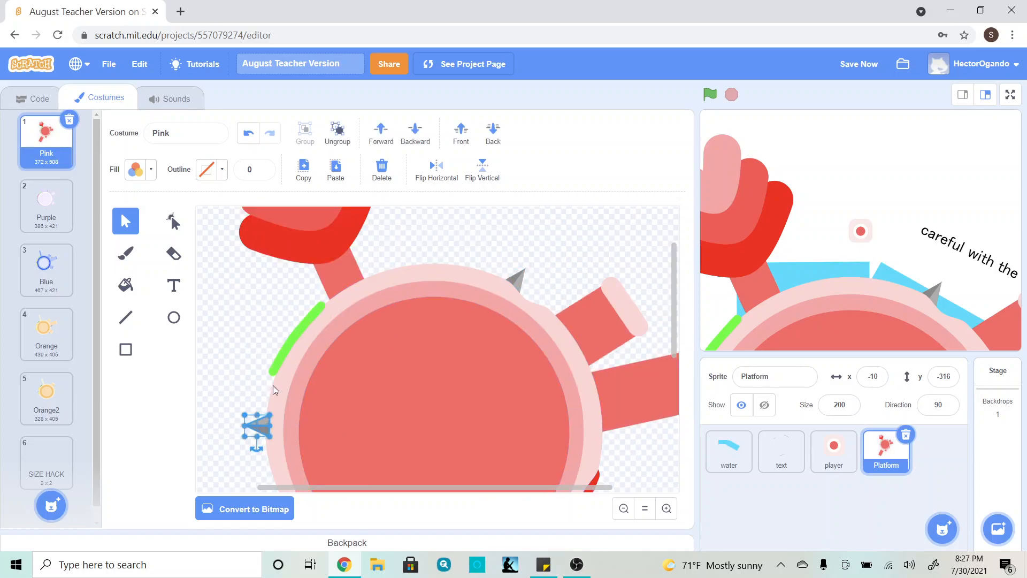
{"action": "left_click", "coordinate": [493, 131]}
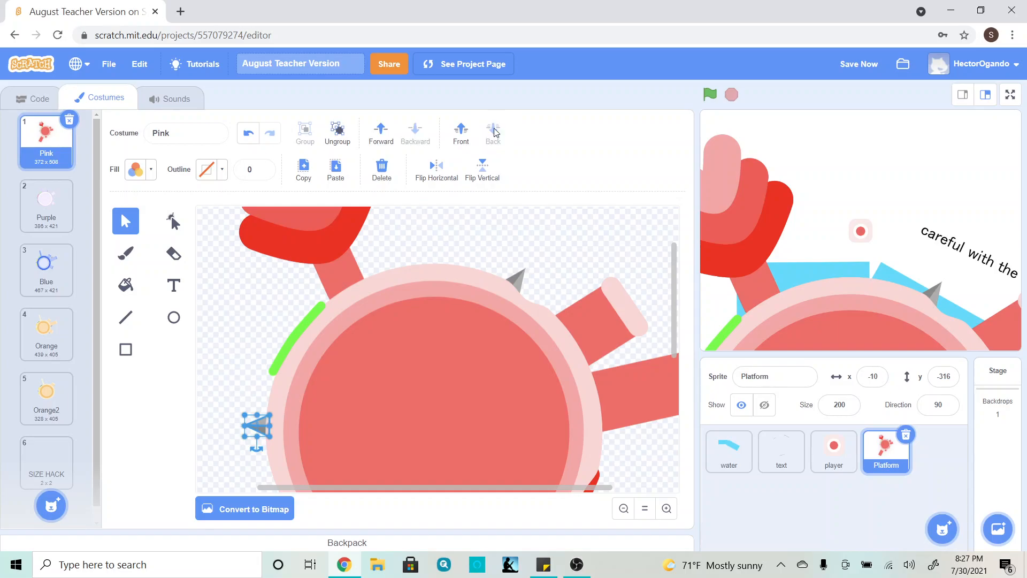
{"action": "left_click", "coordinate": [223, 361]}
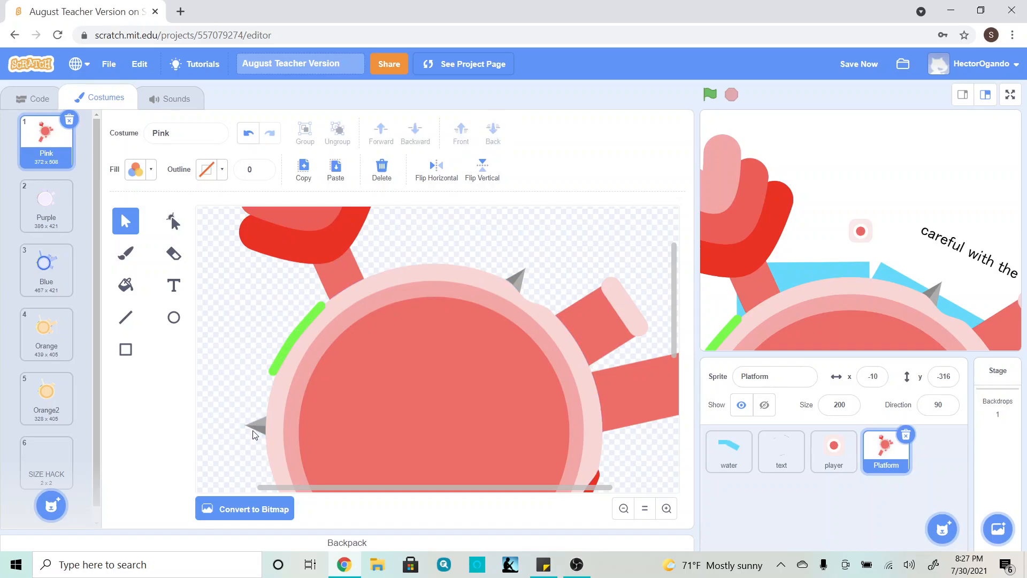
Duplicate the left-edge spike, place the copy on the slanted lower-left pillar's left side below its cap, and send it to the back.
{"action": "scroll", "coordinate": [267, 432], "scroll_direction": "down", "scroll_amount": 4}
{"action": "scroll", "coordinate": [255, 427], "scroll_direction": "up", "scroll_amount": 2}
{"action": "left_click", "coordinate": [261, 348]}
{"action": "left_click", "coordinate": [261, 348]}
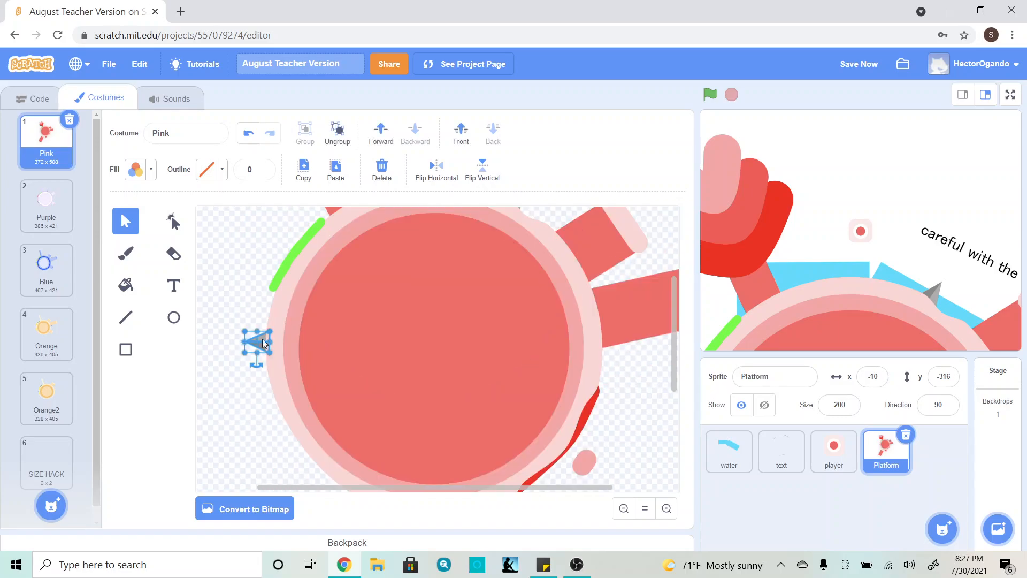
{"action": "left_click", "coordinate": [336, 168]}
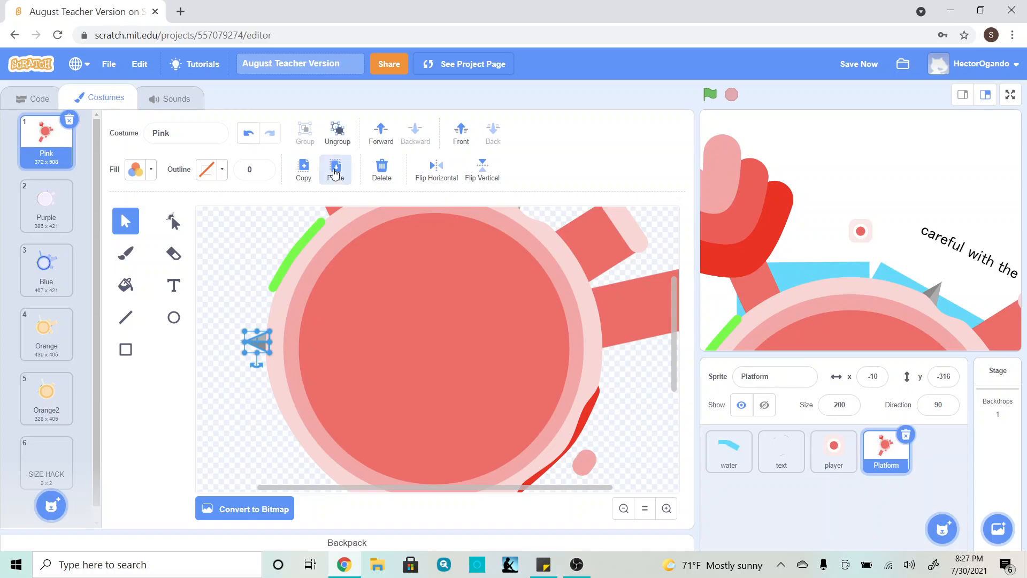
{"action": "scroll", "coordinate": [247, 396], "scroll_direction": "down", "scroll_amount": 2}
{"action": "left_click_drag", "start_coordinate": [269, 272], "coordinate": [257, 438]}
{"action": "scroll", "coordinate": [276, 404], "scroll_direction": "down", "scroll_amount": 2}
{"action": "left_click_drag", "start_coordinate": [257, 352], "coordinate": [272, 378]}
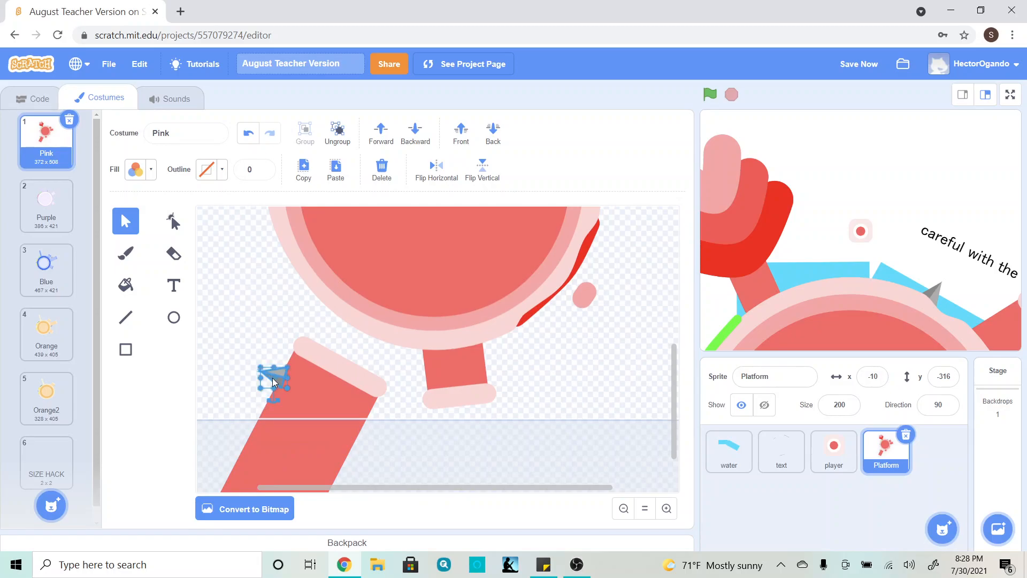
{"action": "left_click", "coordinate": [495, 131]}
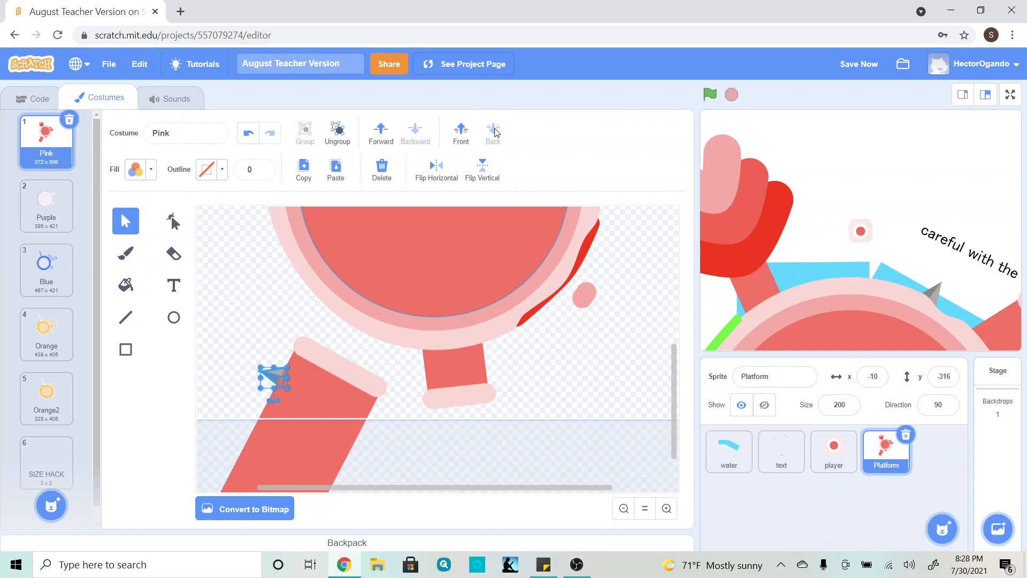
{"action": "left_click", "coordinate": [294, 288]}
{"action": "scroll", "coordinate": [479, 423], "scroll_direction": "up", "scroll_amount": 3}
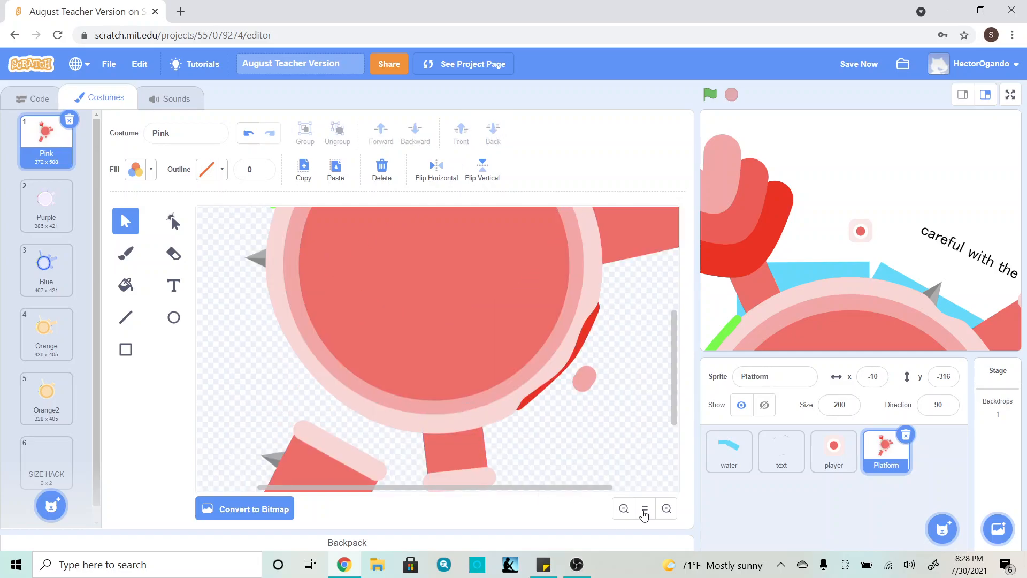
{"action": "left_click", "coordinate": [624, 509]}
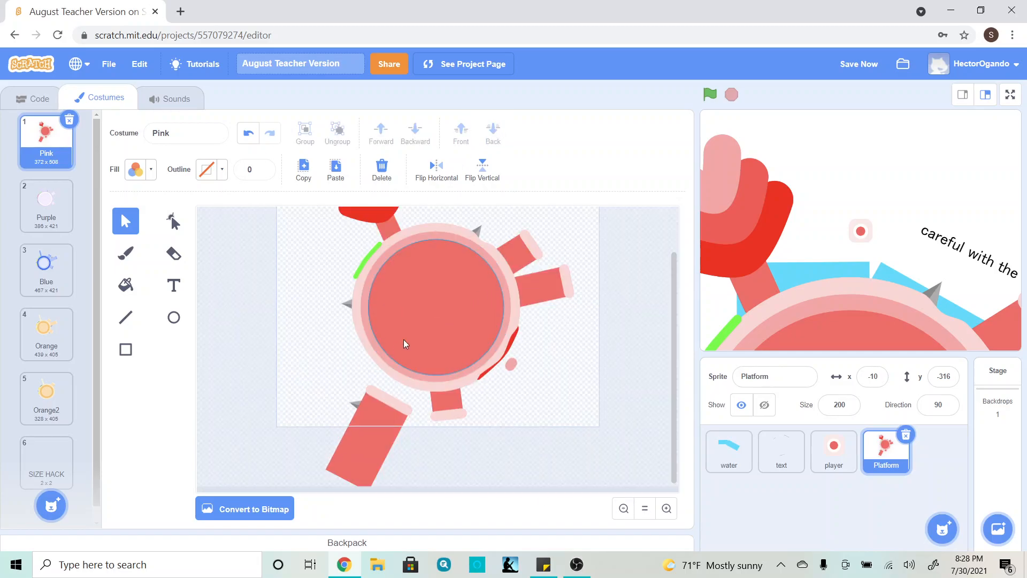
{"action": "scroll", "coordinate": [396, 399], "scroll_direction": "up", "scroll_amount": 2}
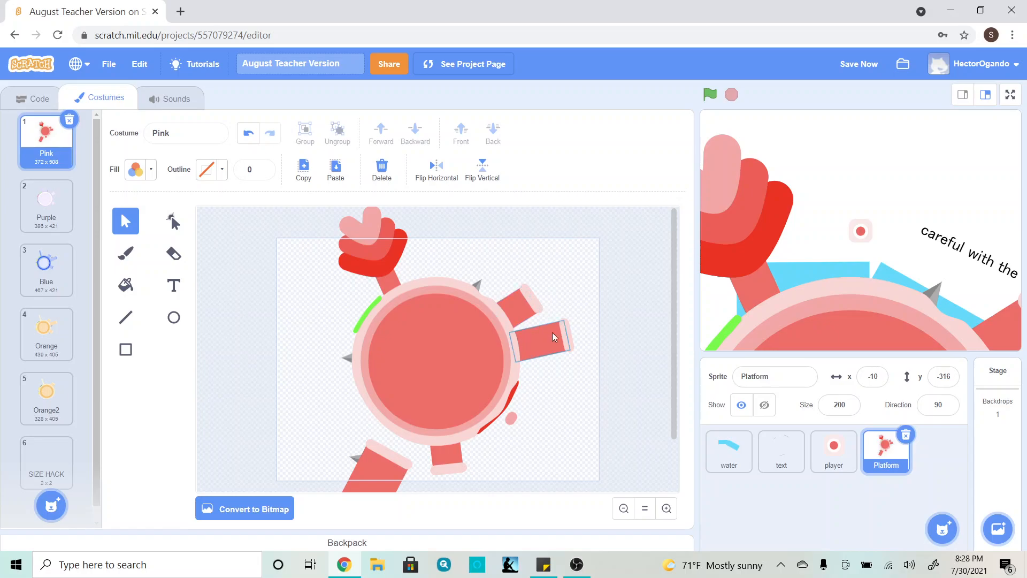
{"action": "left_click_drag", "start_coordinate": [542, 349], "coordinate": [573, 389]}
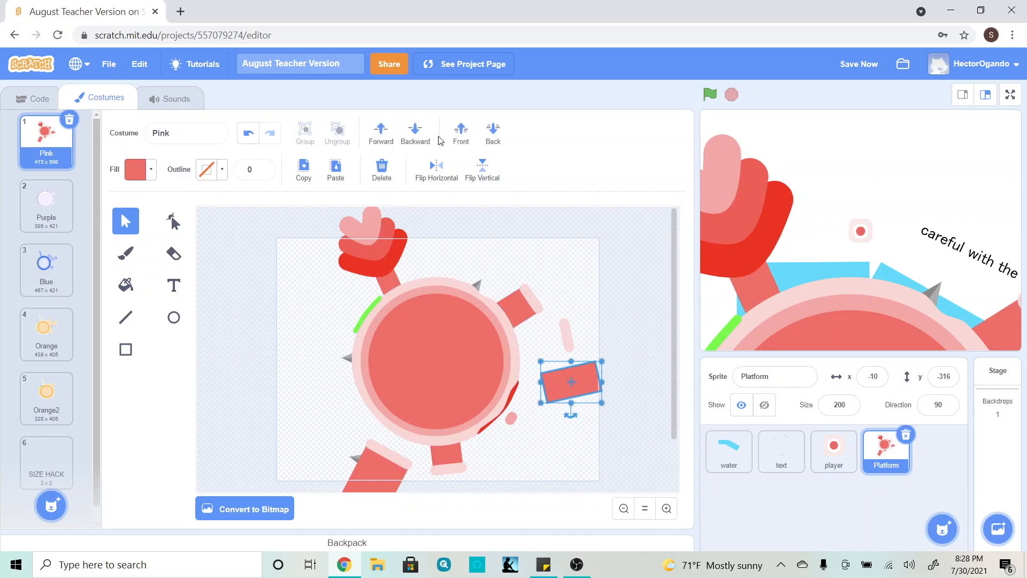
{"action": "left_click", "coordinate": [248, 134]}
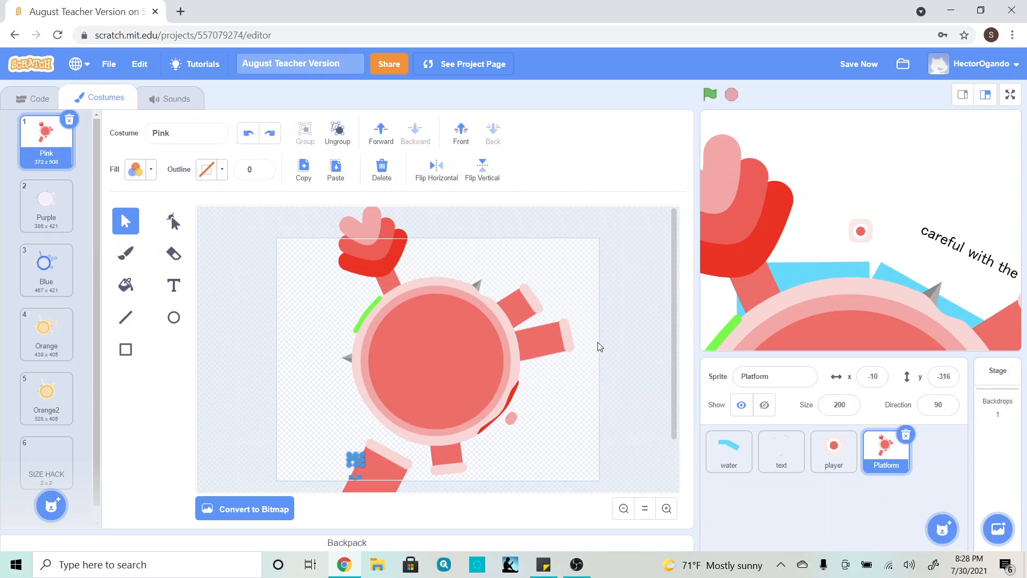
{"action": "mouse_move", "coordinate": [601, 323]}
{"action": "left_mouse_down"}
{"action": "mouse_move", "coordinate": [573, 338]}
{"action": "mouse_move", "coordinate": [601, 340]}
{"action": "left_mouse_up"}
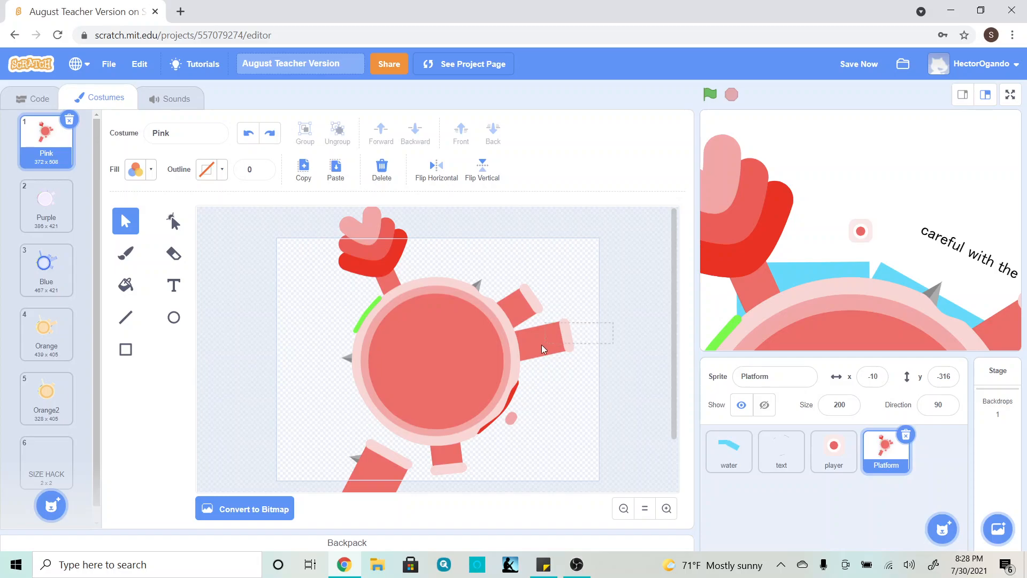
{"action": "left_click_drag", "start_coordinate": [536, 358], "coordinate": [567, 339]}
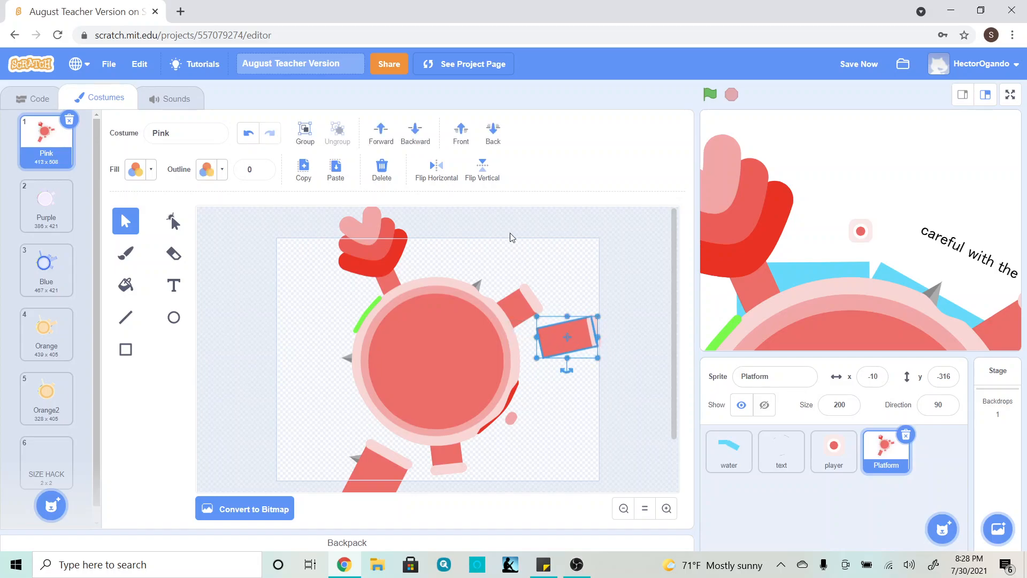
{"action": "left_click", "coordinate": [250, 135]}
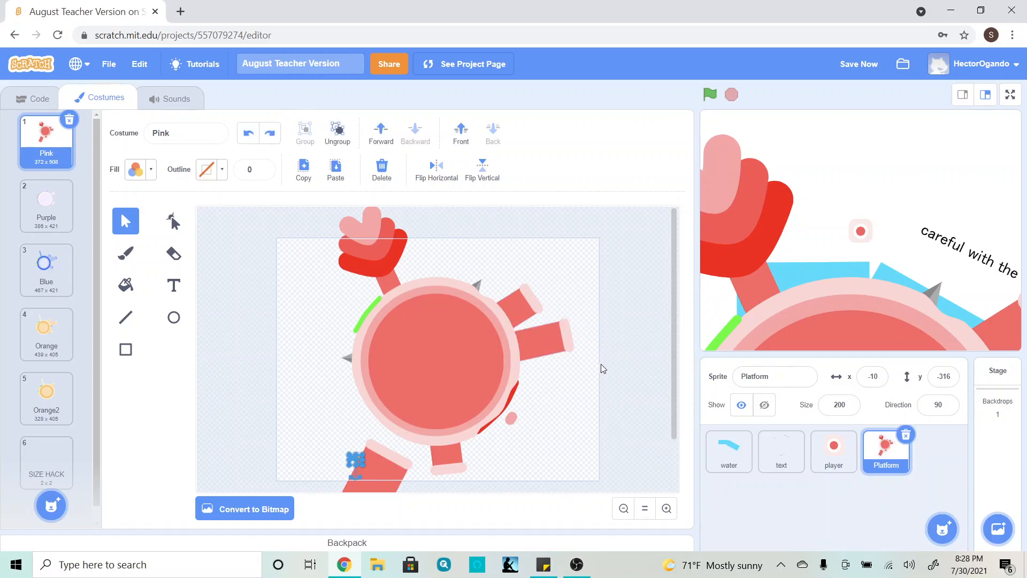
Group the body and cap of the lower of the two right-hand pillars and move the group inward over the circle's edge.
{"action": "left_click", "coordinate": [598, 333]}
{"action": "left_click", "coordinate": [544, 356]}
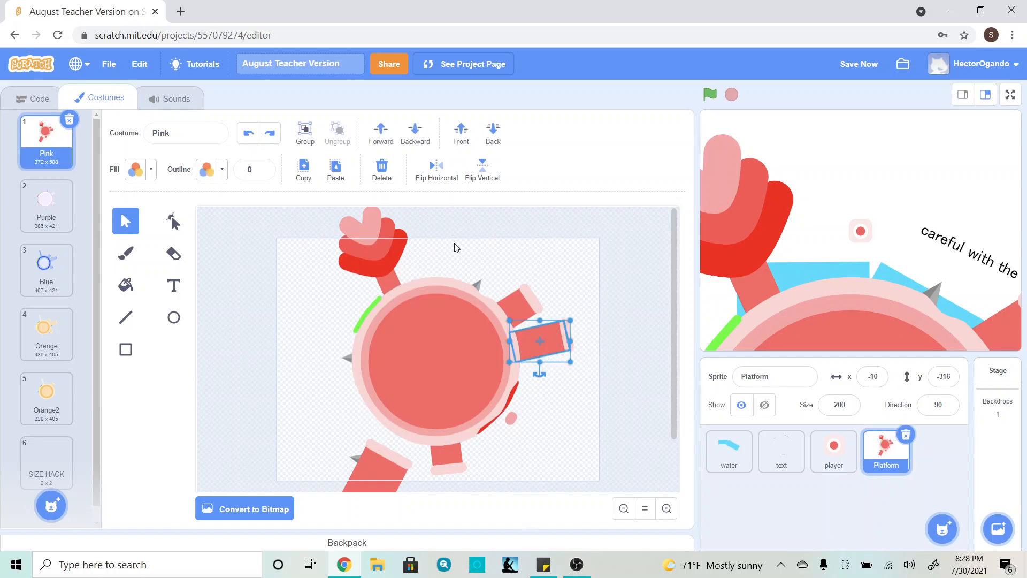
{"action": "left_click", "coordinate": [305, 131]}
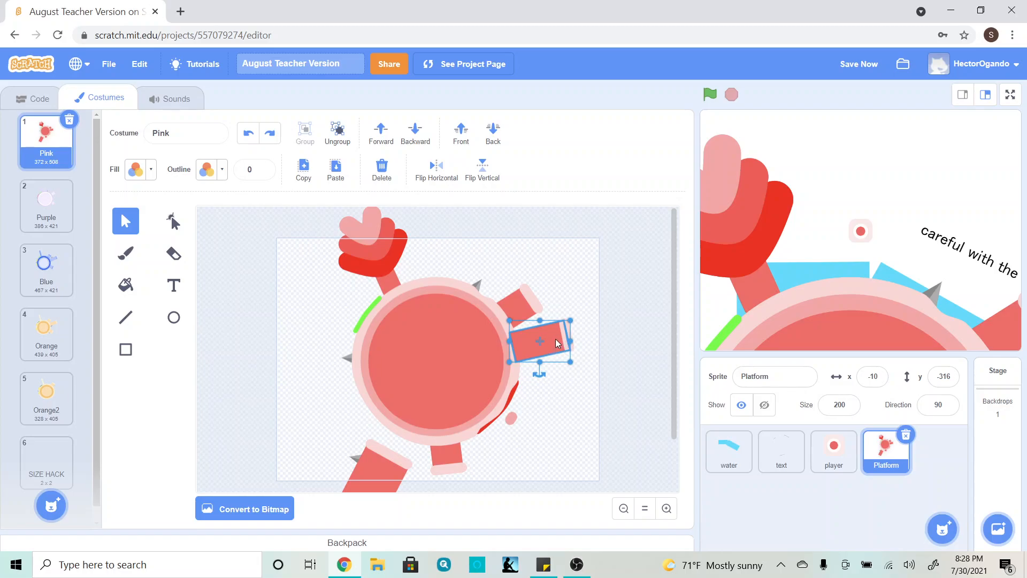
{"action": "left_click_drag", "start_coordinate": [553, 344], "coordinate": [533, 349]}
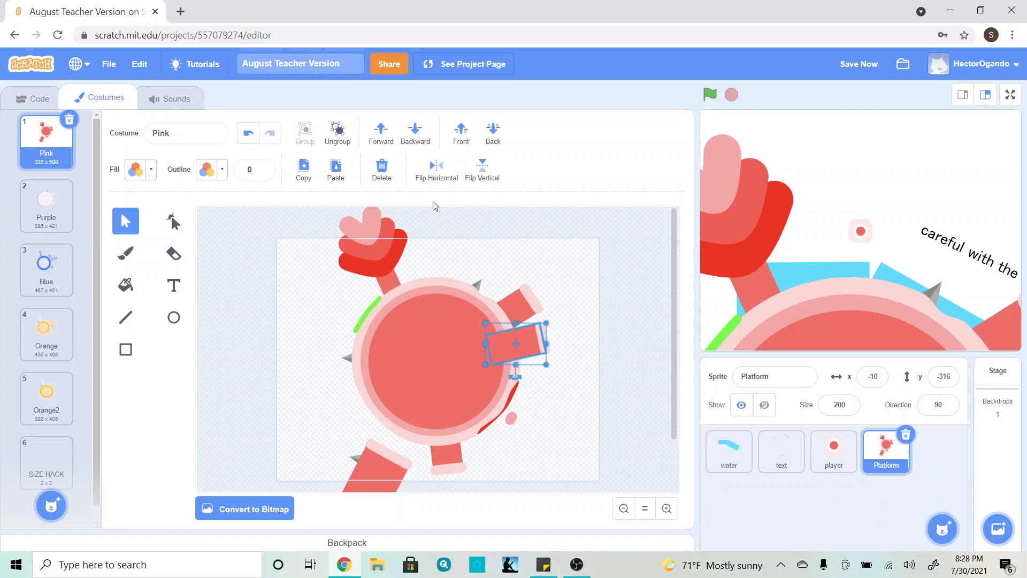
Send the lower right-hand pillar behind the circle, and slightly enlarge the upper right-hand pillar and send it to the back.
{"action": "left_click", "coordinate": [493, 131]}
{"action": "left_click", "coordinate": [584, 315]}
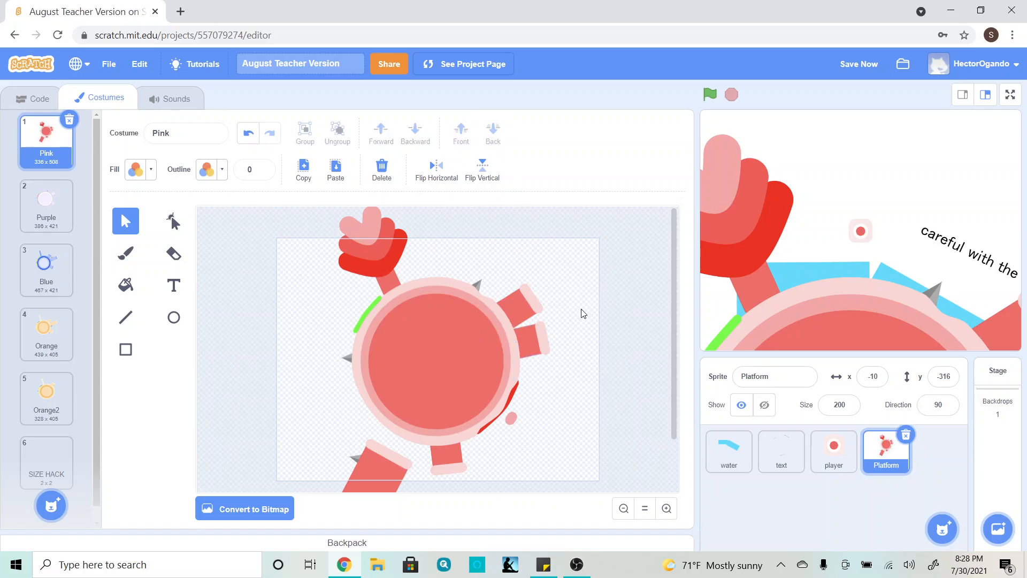
{"action": "left_click", "coordinate": [525, 299]}
{"action": "mouse_move", "coordinate": [516, 304]}
{"action": "left_mouse_down"}
{"action": "mouse_move", "coordinate": [553, 270]}
{"action": "mouse_move", "coordinate": [513, 300]}
{"action": "left_mouse_up"}
{"action": "left_click", "coordinate": [492, 131]}
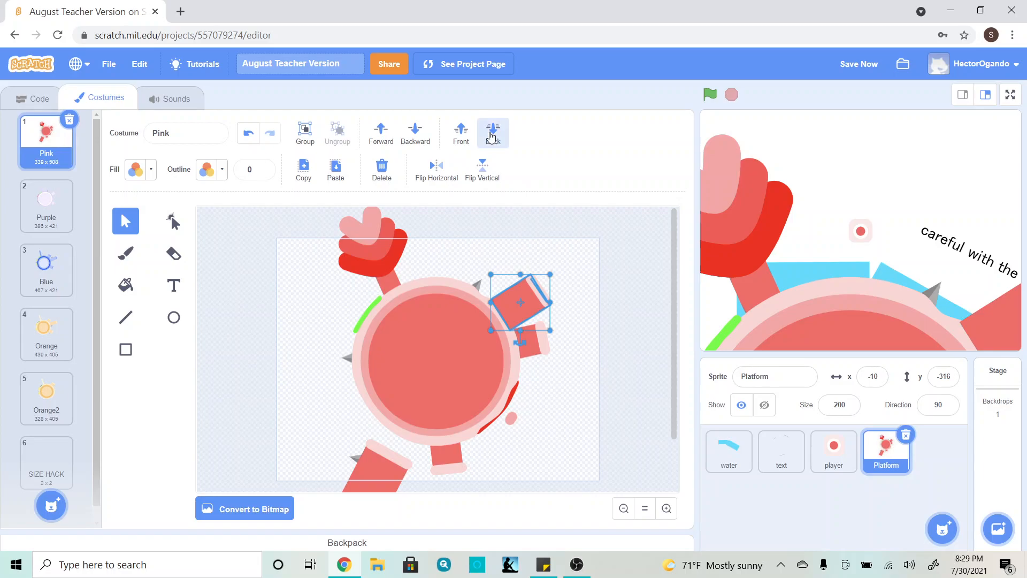
{"action": "left_click", "coordinate": [569, 294]}
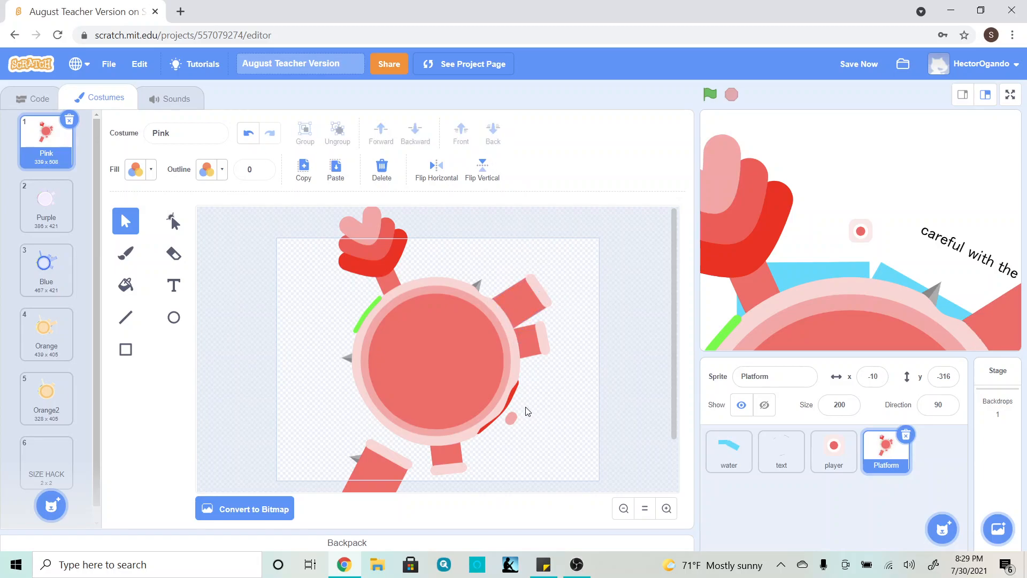
Review the Pink costume's obstacles, from the layered red shape above the circle to the slanted lower-left pillar.
{"action": "scroll", "coordinate": [523, 413], "scroll_direction": "down", "scroll_amount": 2}
{"action": "left_click", "coordinate": [376, 409]}
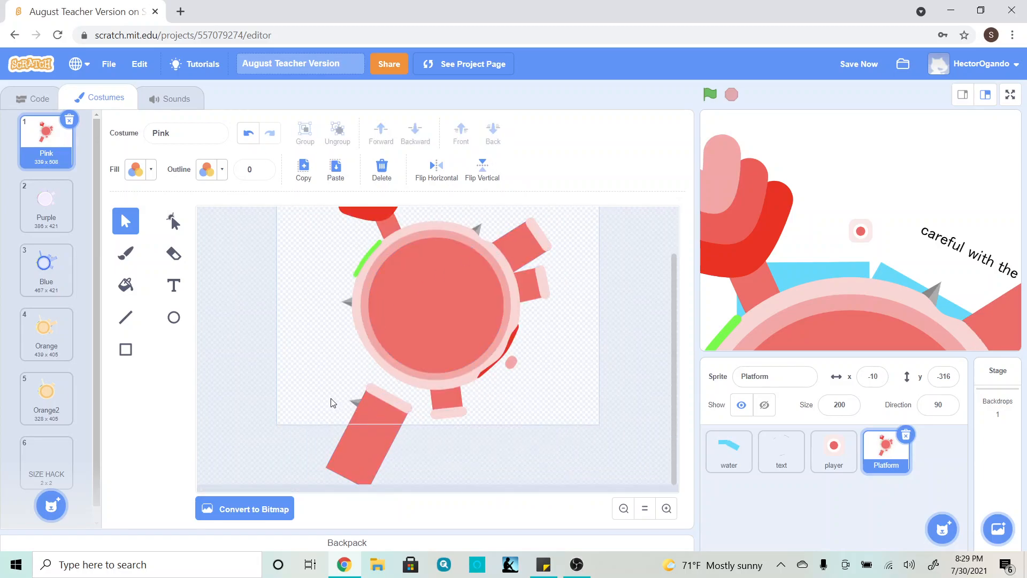
{"action": "scroll", "coordinate": [448, 377], "scroll_direction": "up", "scroll_amount": 2}
{"action": "scroll", "coordinate": [456, 446], "scroll_direction": "down", "scroll_amount": 2}
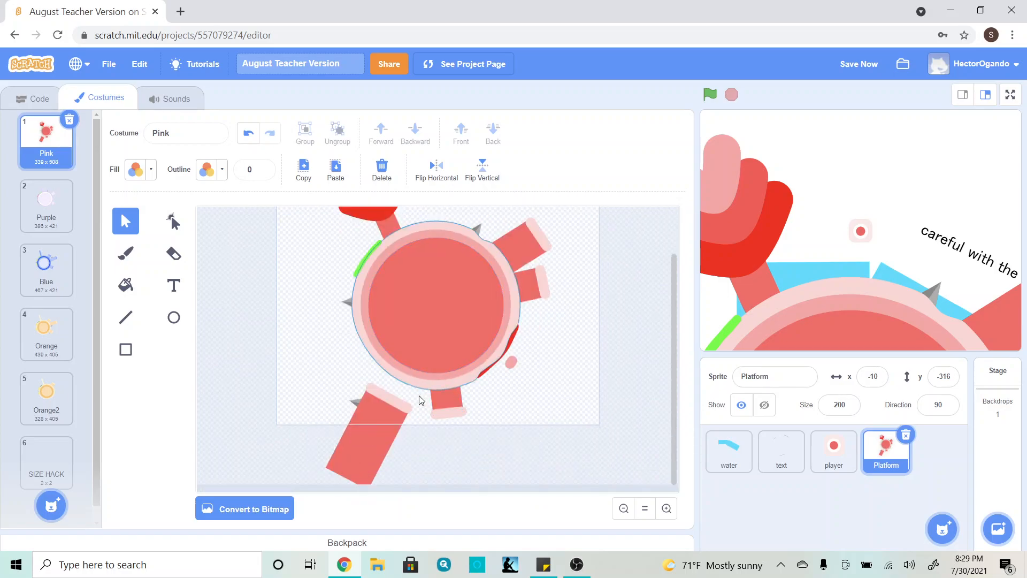
{"action": "scroll", "coordinate": [464, 423], "scroll_direction": "up", "scroll_amount": 2}
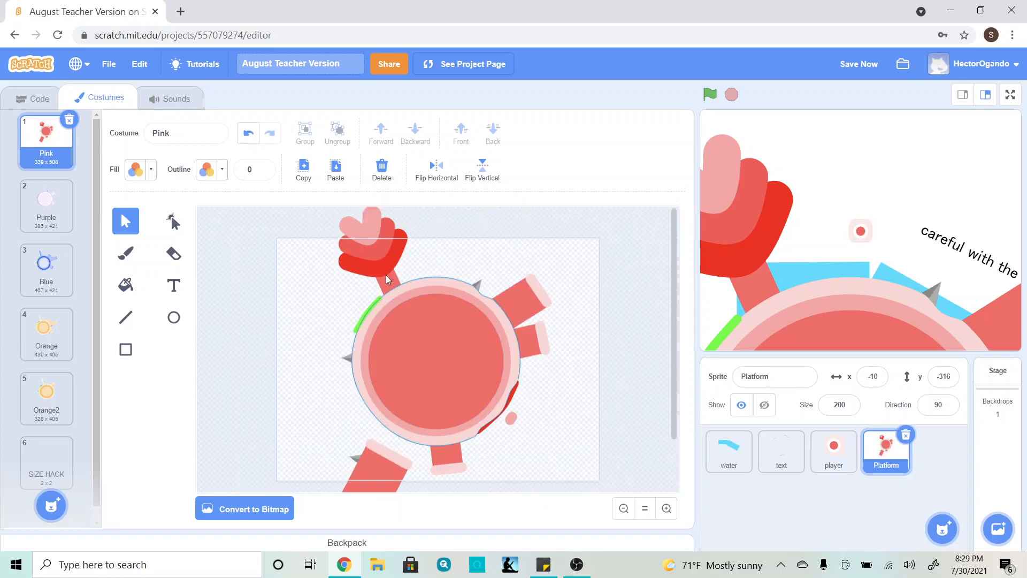
{"action": "left_click", "coordinate": [374, 231]}
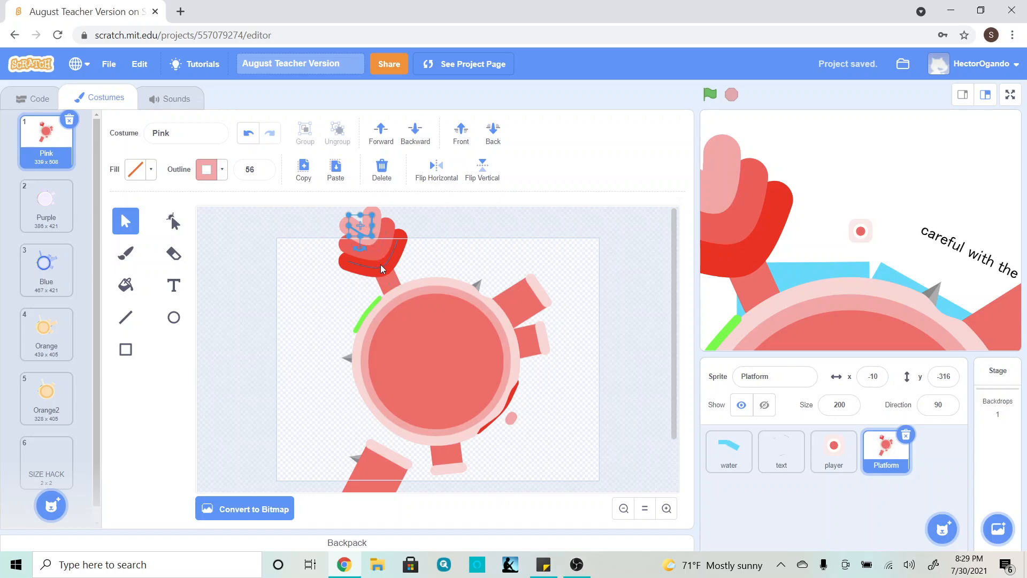
{"action": "scroll", "coordinate": [565, 363], "scroll_direction": "down", "scroll_amount": 2}
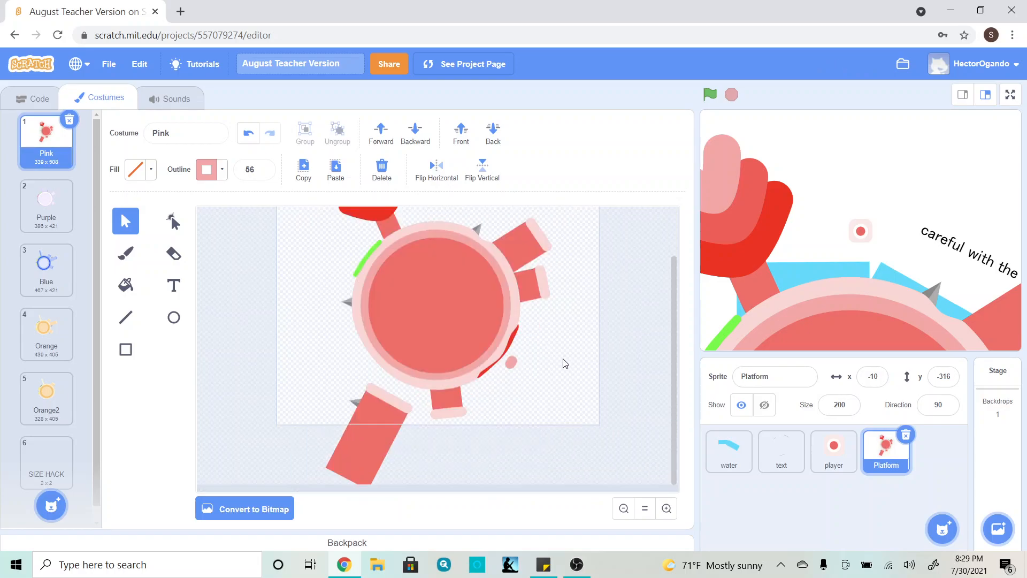
{"action": "left_click", "coordinate": [515, 343]}
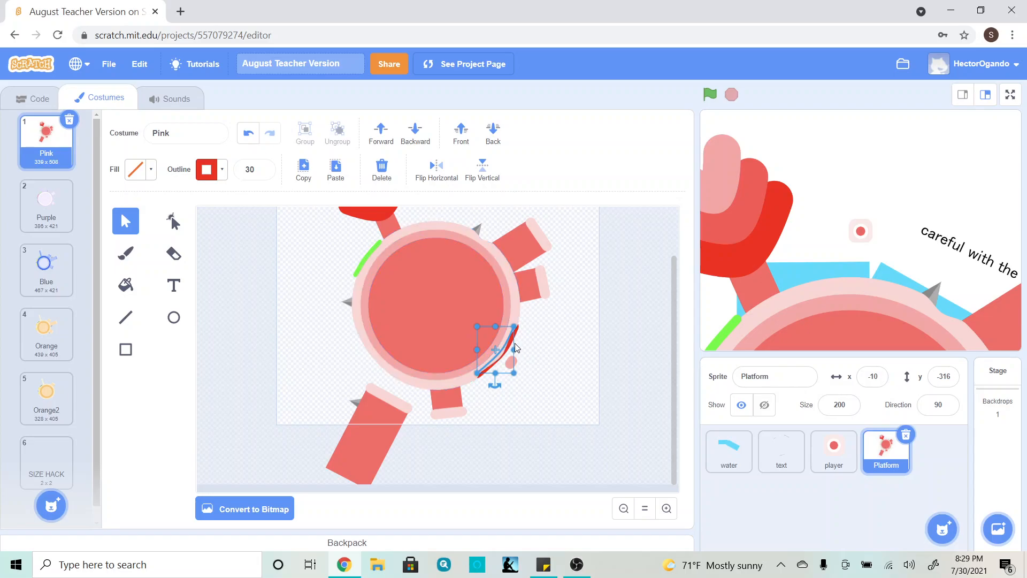
{"action": "left_click_drag", "start_coordinate": [515, 326], "coordinate": [515, 319]}
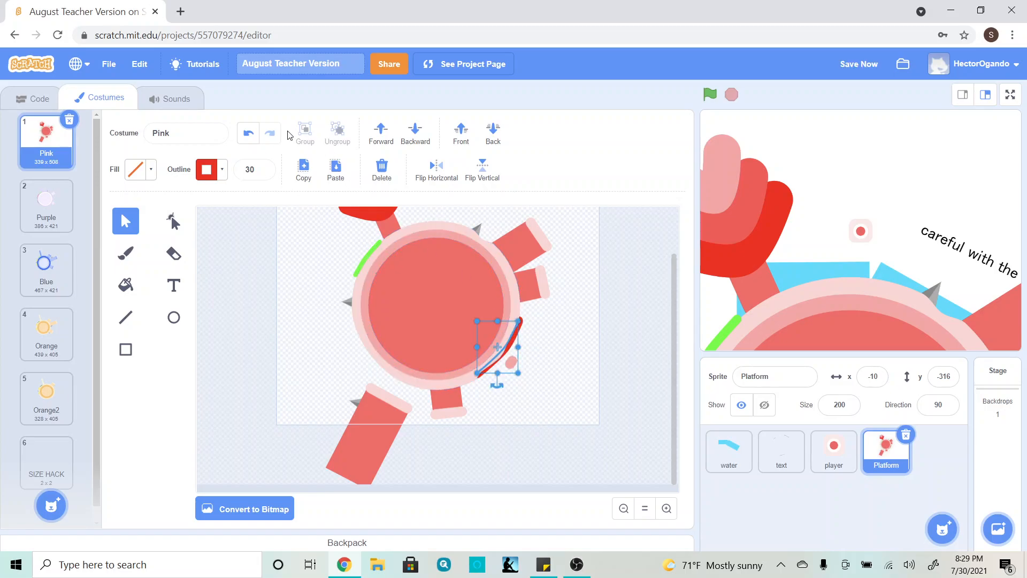
{"action": "left_click", "coordinate": [249, 133]}
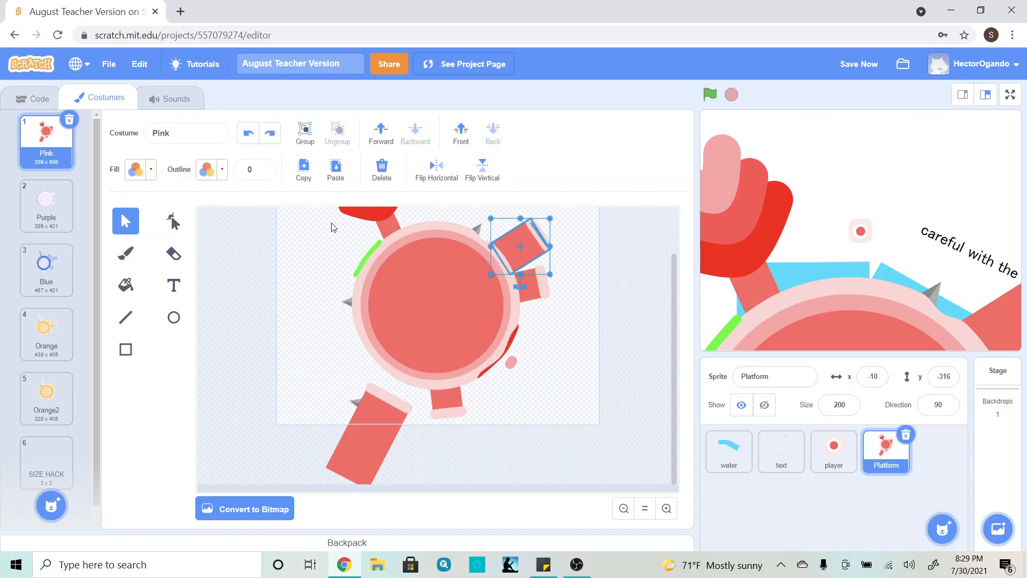
Inspect the small pink block beside the red strip on the circle's lower-right edge up close.
{"action": "left_click", "coordinate": [511, 366]}
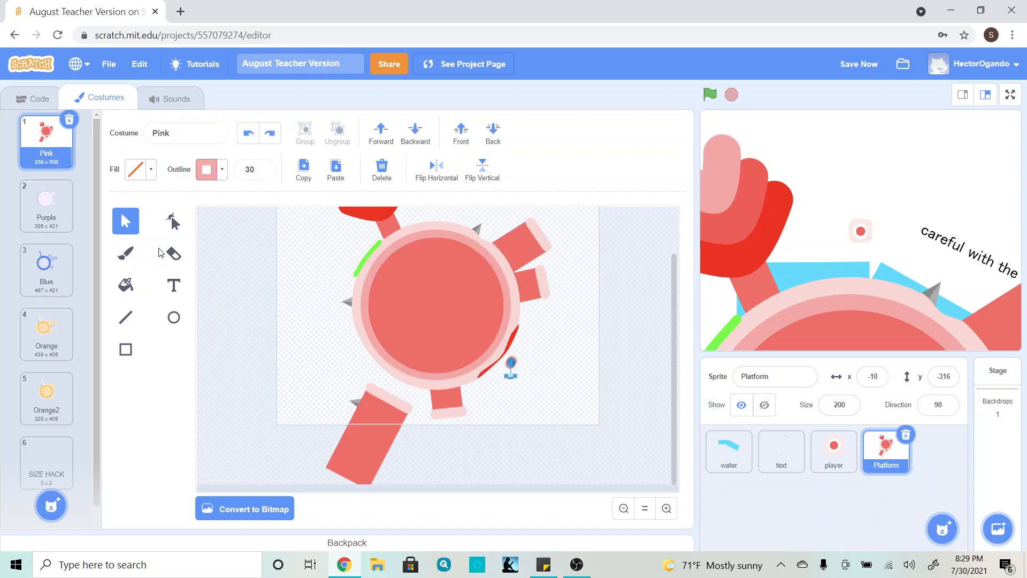
{"action": "left_click", "coordinate": [667, 509]}
{"action": "left_click", "coordinate": [554, 384]}
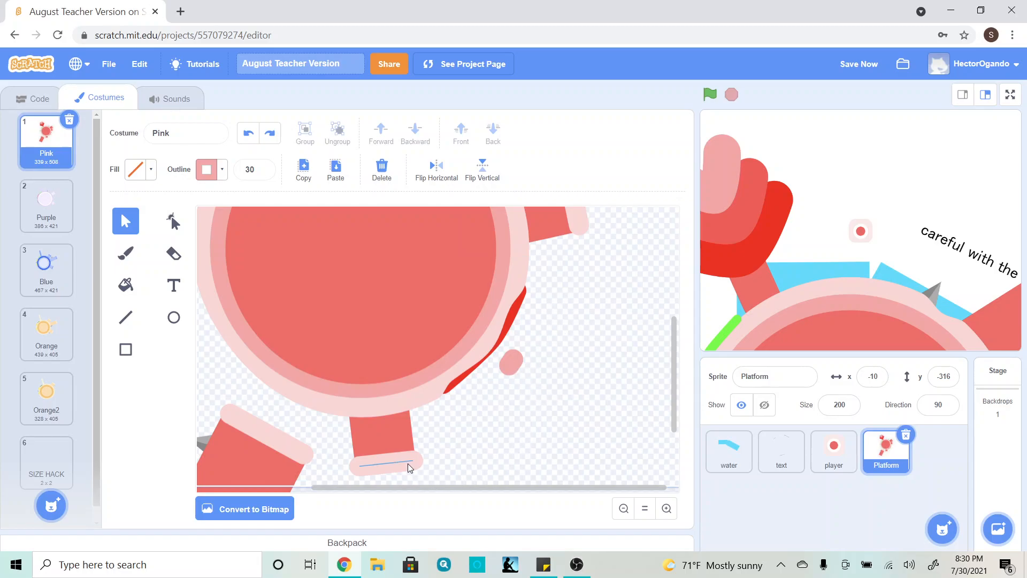
{"action": "left_click", "coordinate": [622, 510]}
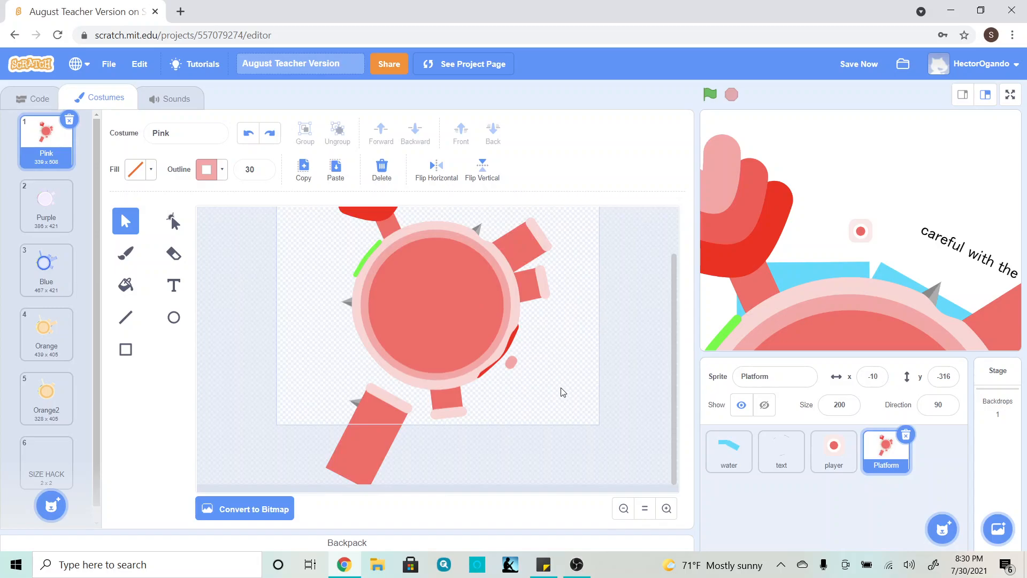
{"action": "scroll", "coordinate": [563, 393], "scroll_direction": "up", "scroll_amount": 2}
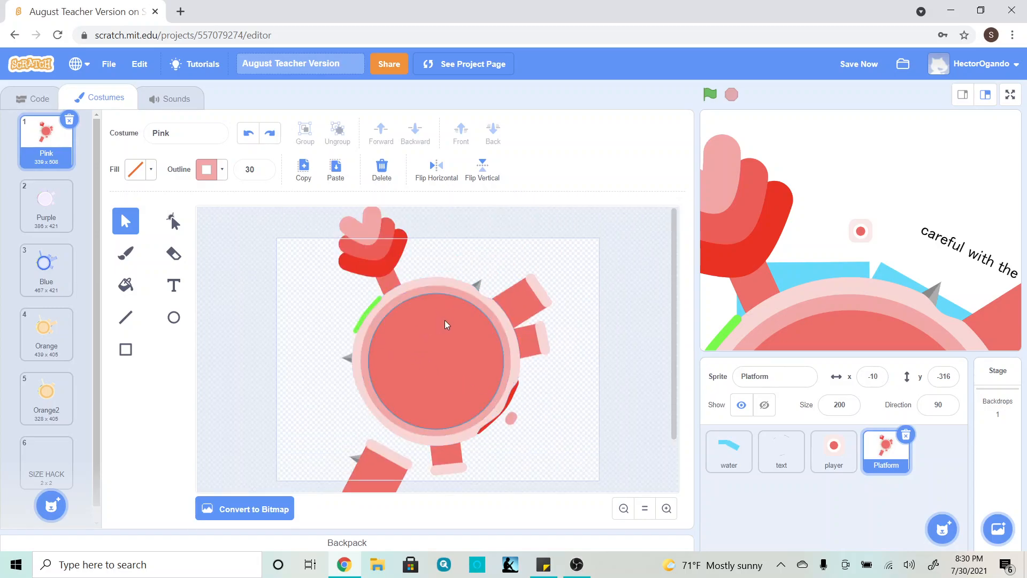
Look through the Purple, Blue, Orange and Orange2 costumes to examine their platforms, spikes and coloured edge strips.
{"action": "left_click", "coordinate": [57, 221]}
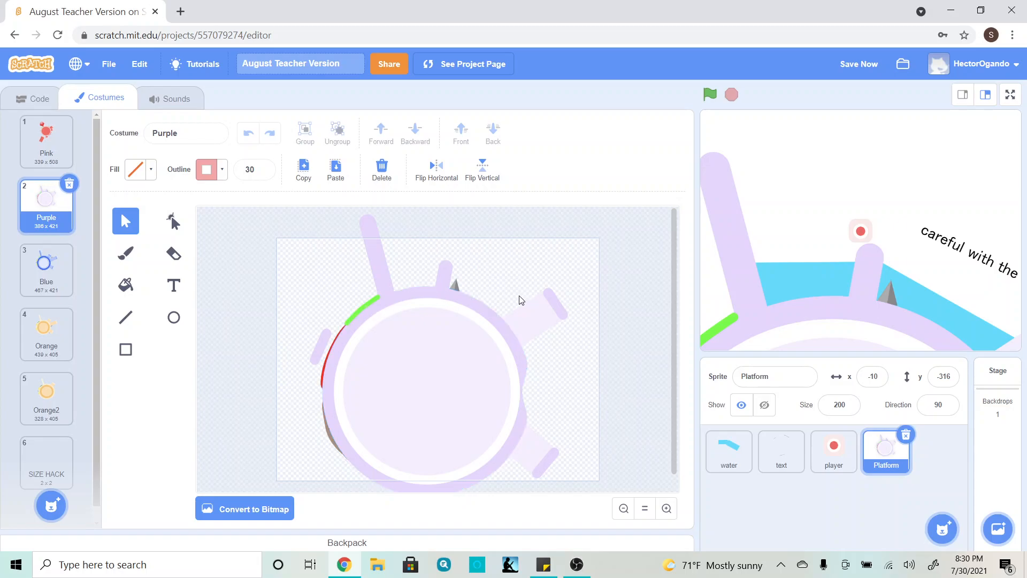
{"action": "scroll", "coordinate": [518, 298], "scroll_direction": "down", "scroll_amount": 1}
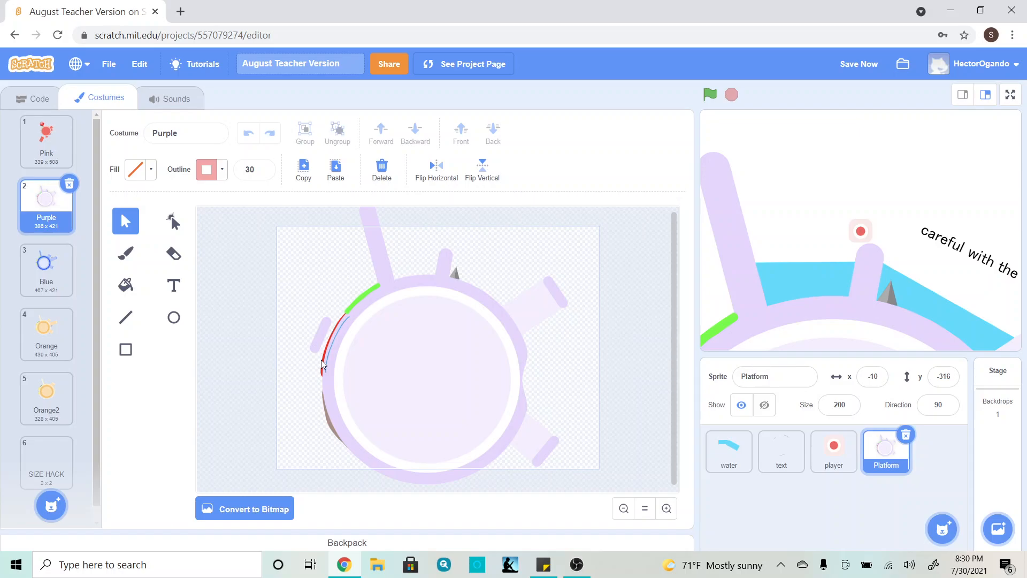
{"action": "left_click", "coordinate": [47, 268]}
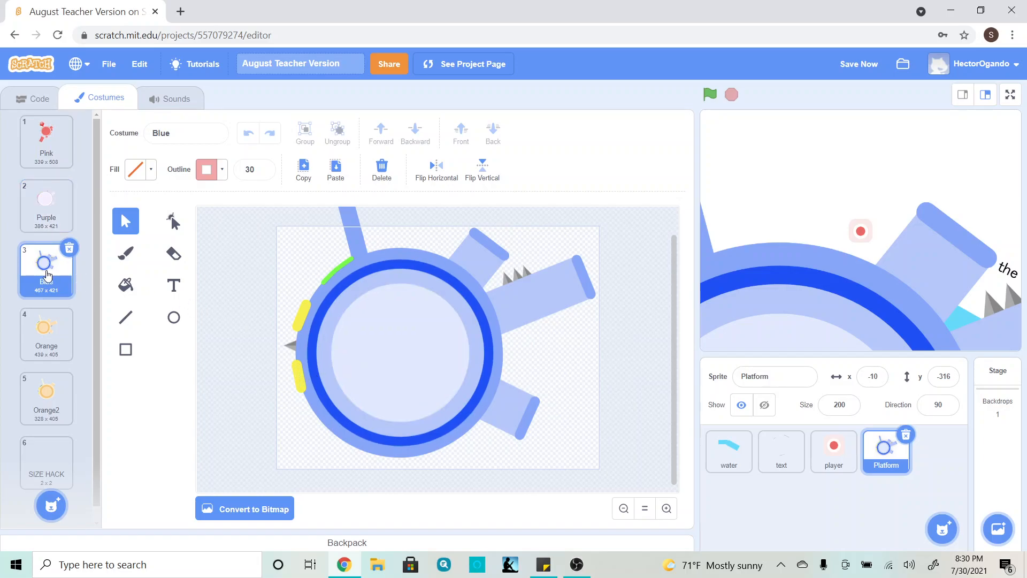
{"action": "left_click", "coordinate": [300, 383]}
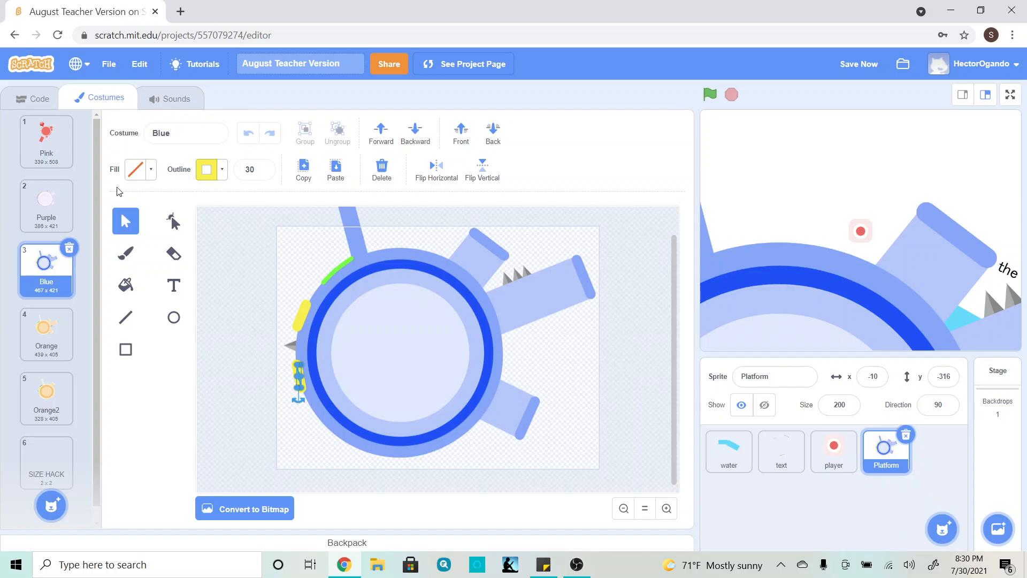
{"action": "left_click", "coordinate": [46, 203]}
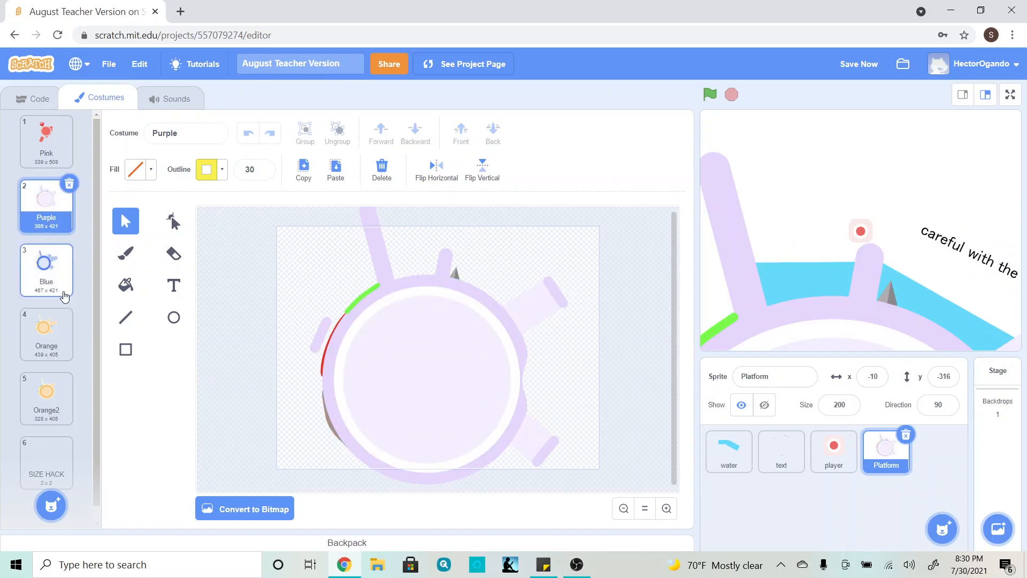
{"action": "left_click", "coordinate": [47, 335]}
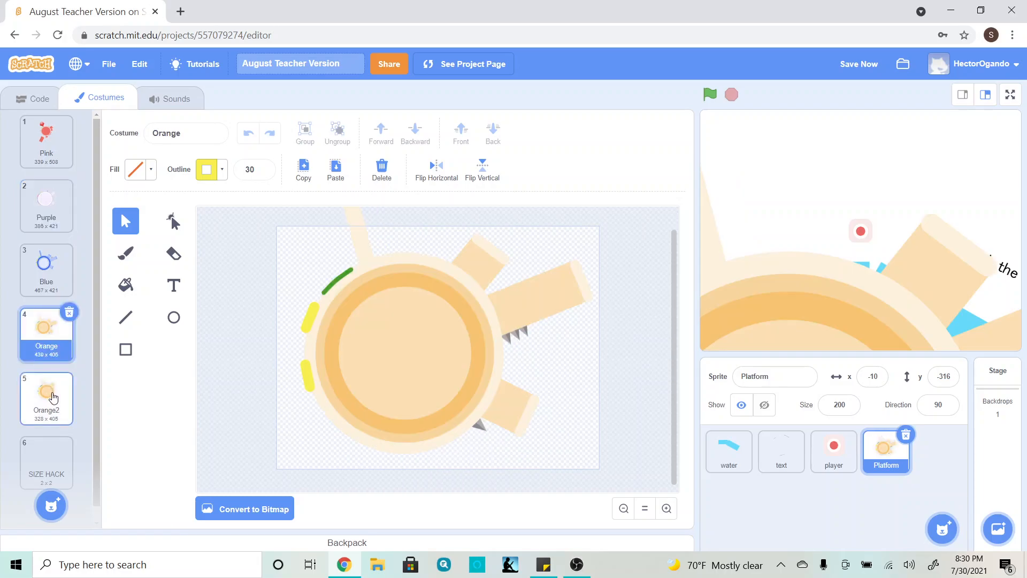
{"action": "left_click", "coordinate": [53, 396]}
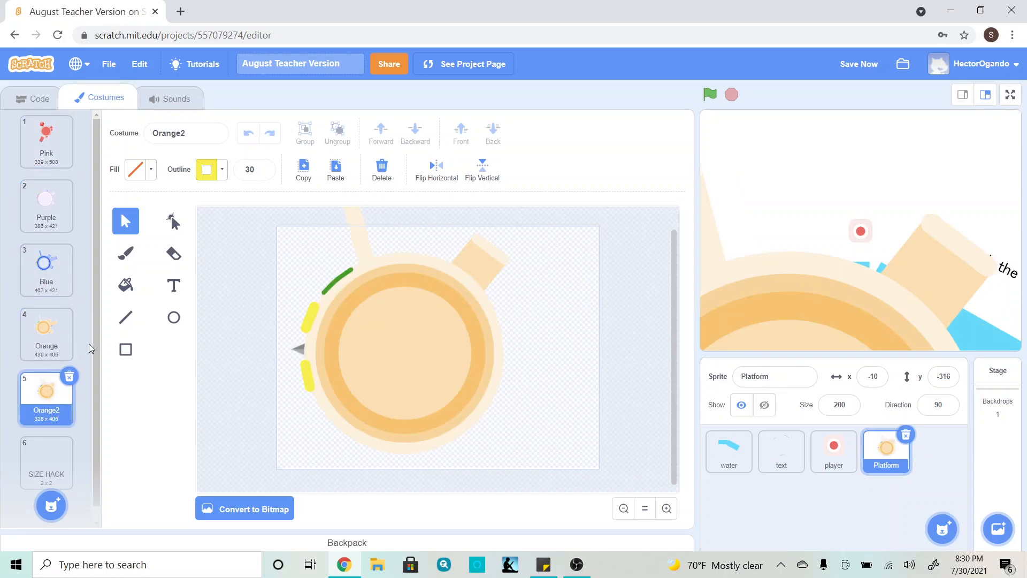